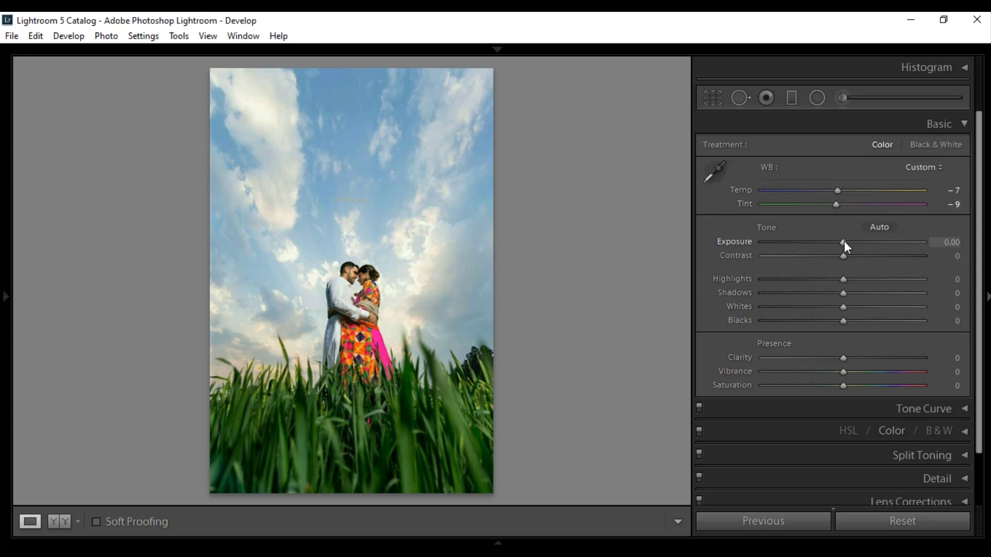
- Set the photo's Exposure to +0.20, Contrast +8, Highlights +12, Shadows +12, Whites -100 and Blacks +38
drag(844, 240, 847, 241)
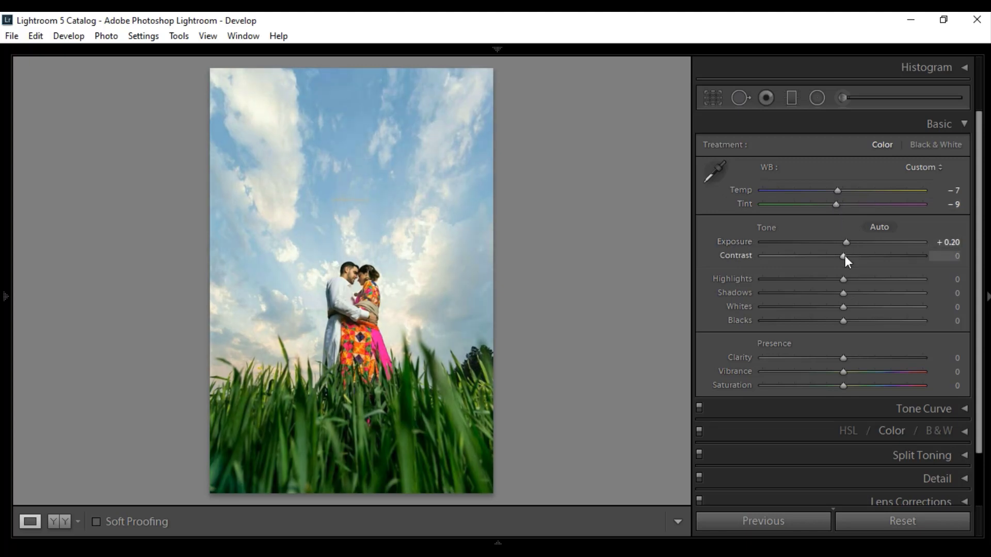
drag(846, 257, 849, 257)
drag(849, 280, 852, 279)
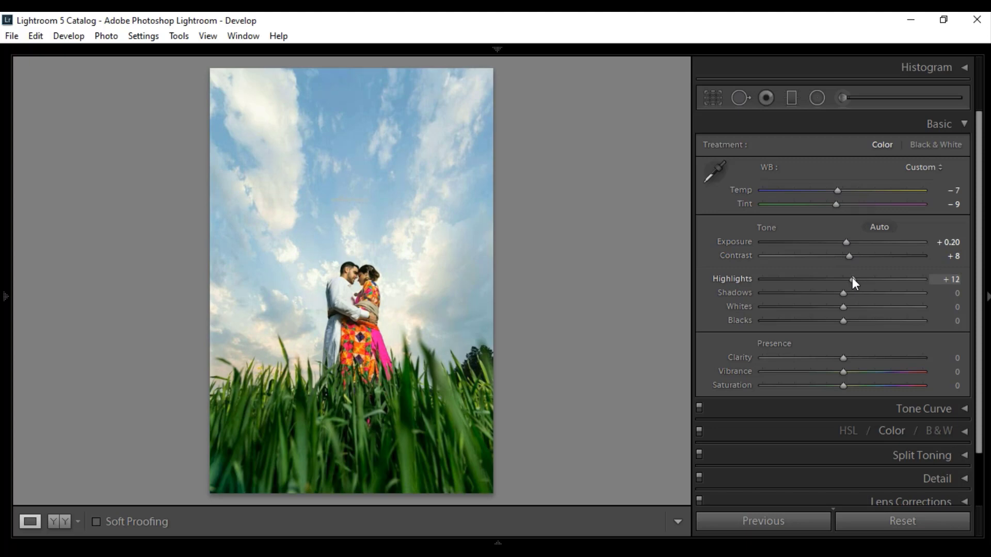
drag(846, 294, 852, 294)
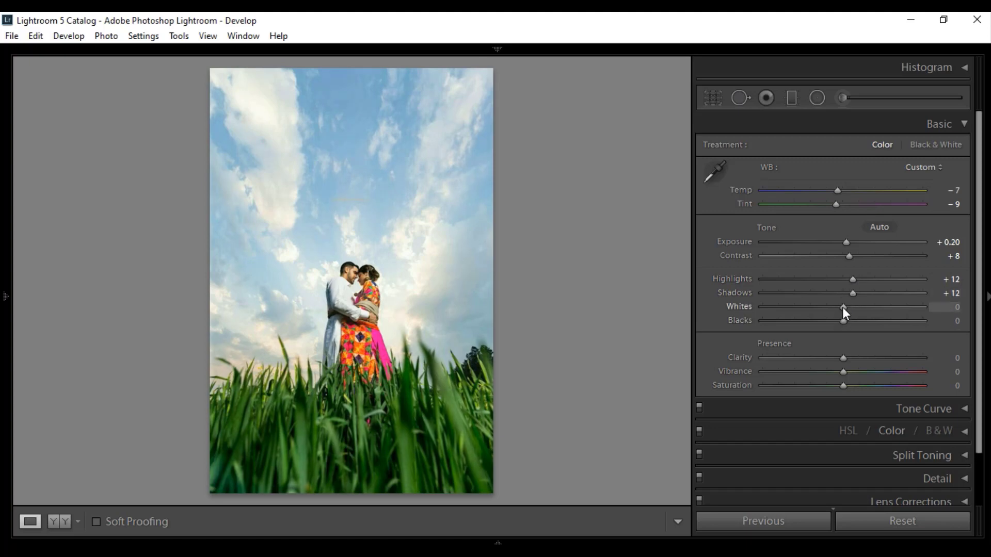
drag(842, 307, 723, 317)
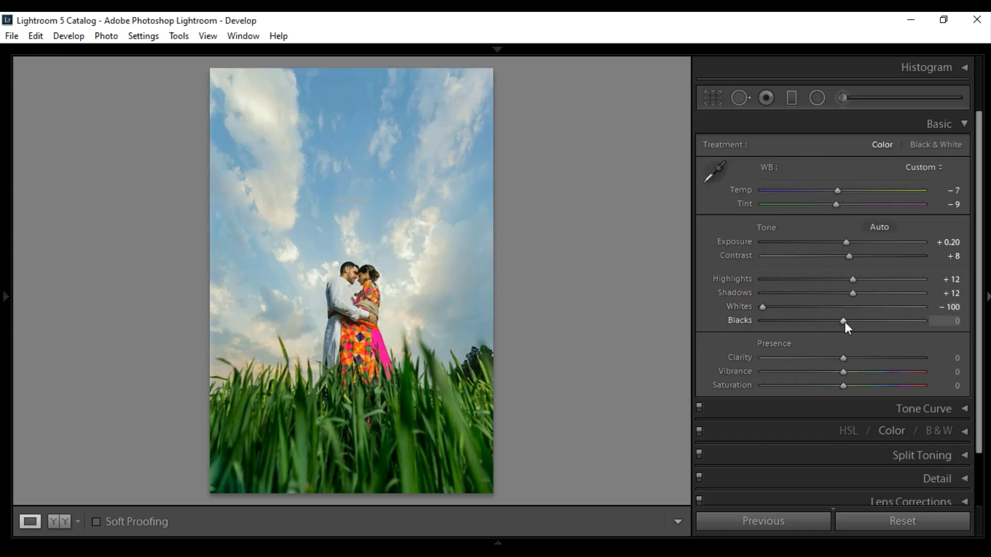
drag(849, 322, 877, 326)
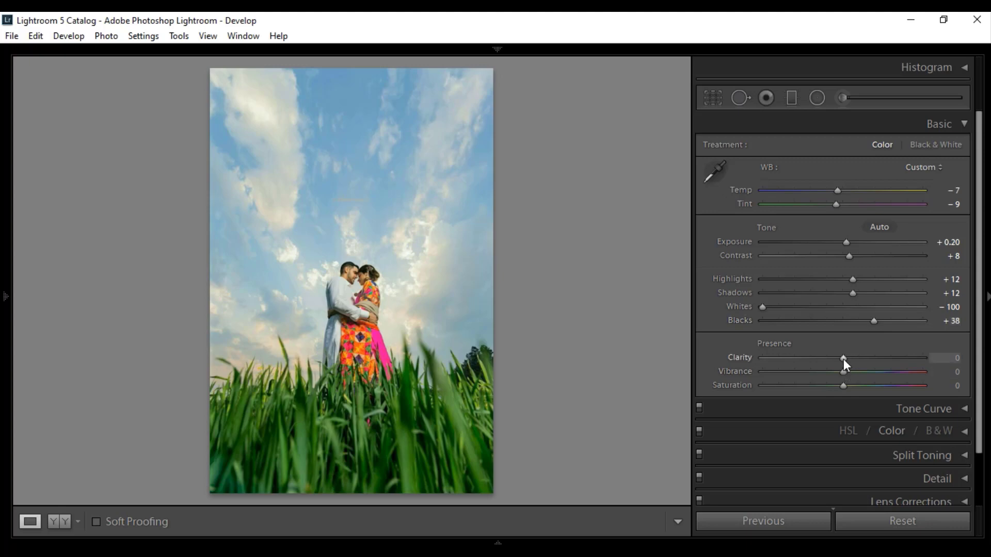
- Set the photo's Clarity to +17, Vibrance to +100 and Saturation to +10
drag(853, 358, 854, 358)
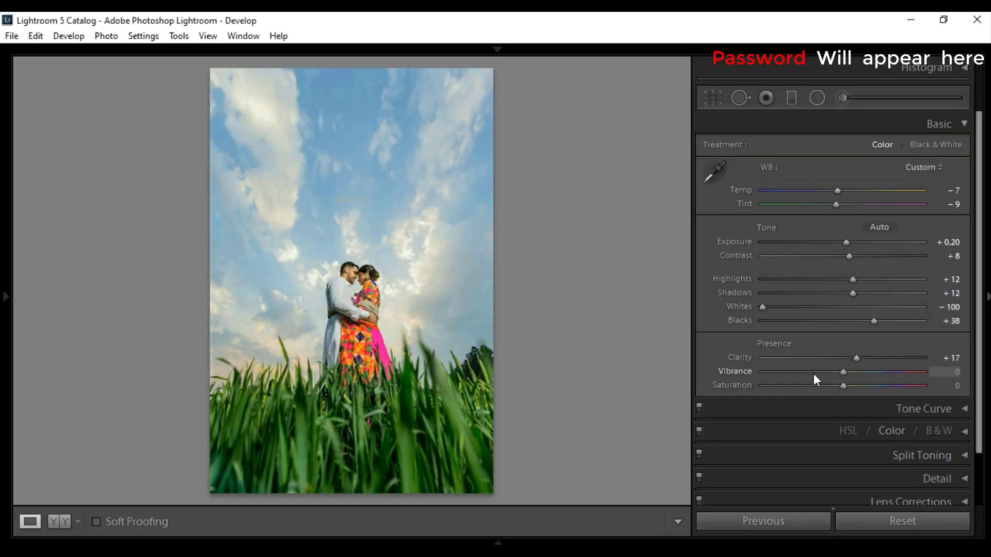
drag(814, 374, 973, 381)
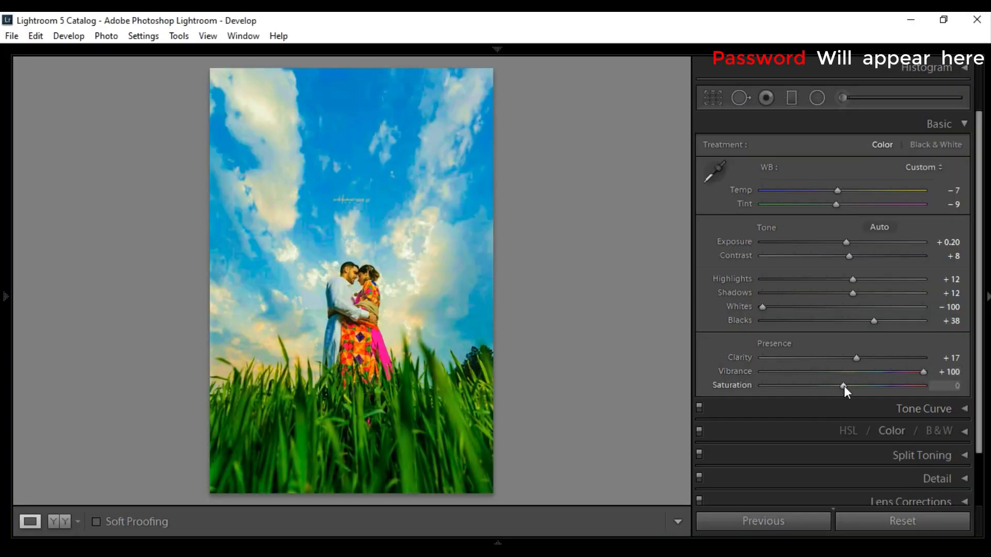
drag(844, 386, 853, 386)
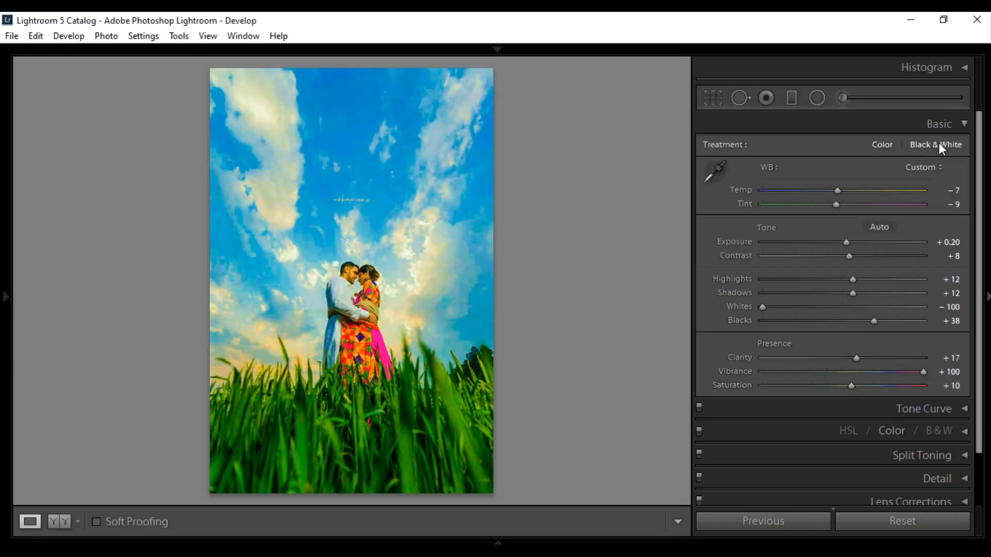
click(962, 126)
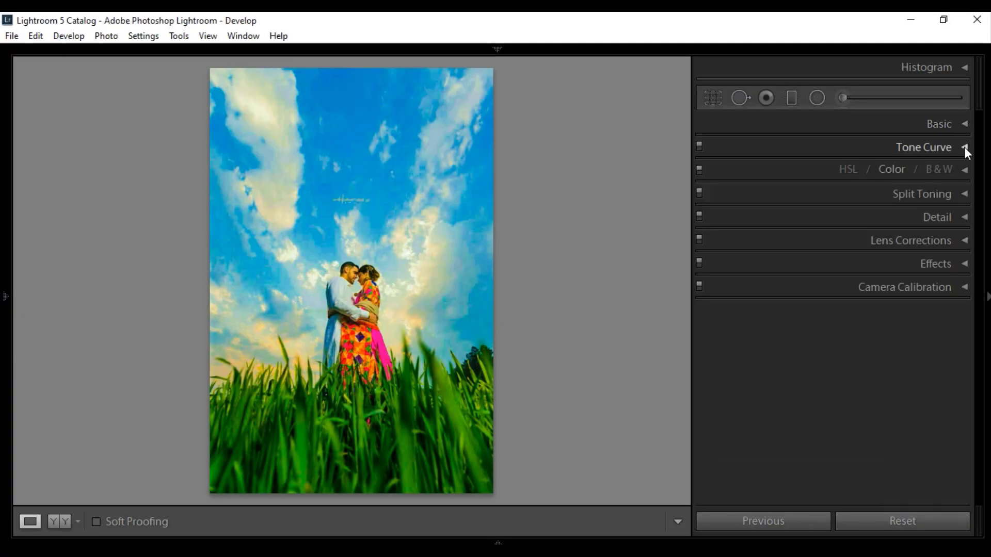
- Shape the RGB tone curve with a raised black point, a lowered shadow point, and adjusted midtone and highlight points
click(965, 148)
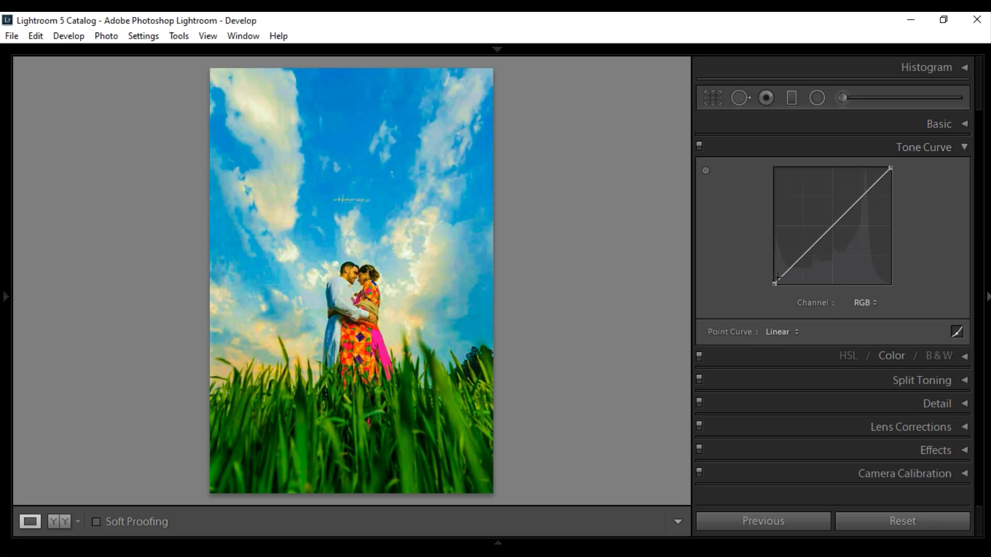
mouse_move(774, 283)
mouse_down()
mouse_move(798, 261)
mouse_move(774, 269)
mouse_up()
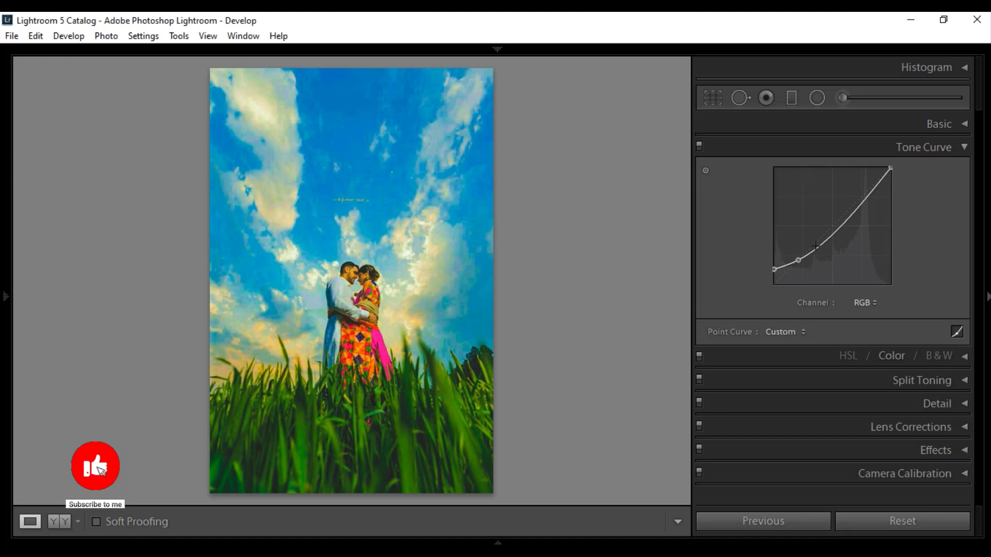
drag(833, 235, 827, 228)
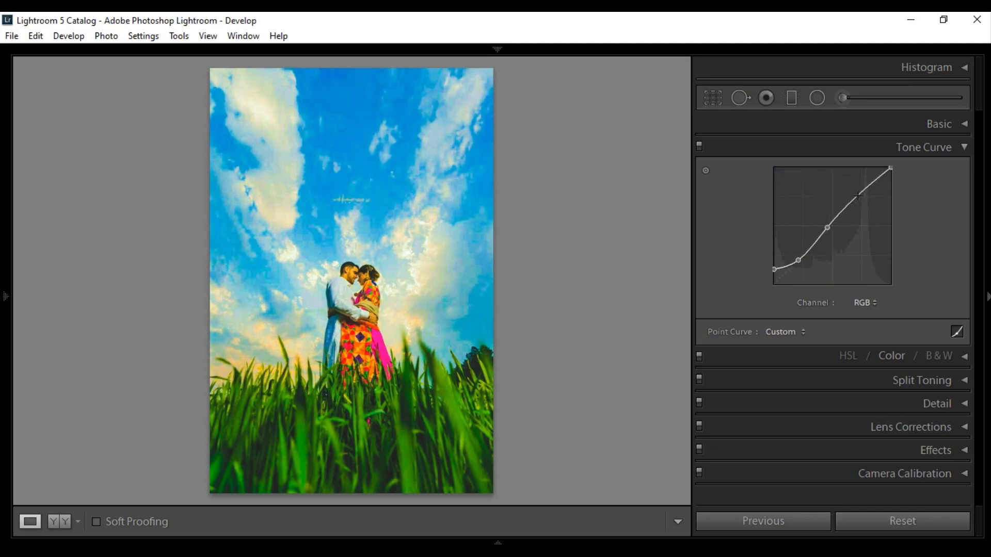
drag(858, 197, 862, 198)
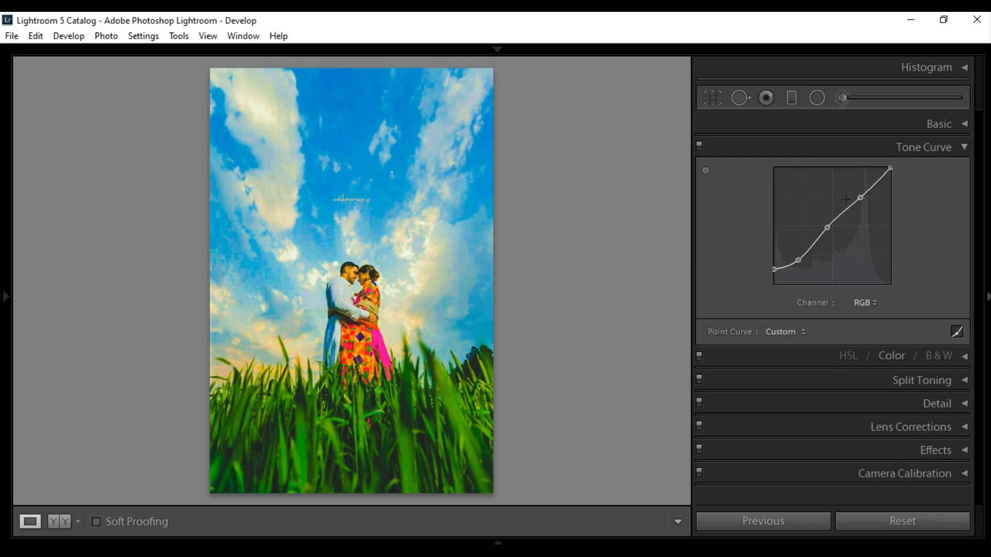
drag(860, 199, 860, 198)
drag(827, 228, 829, 227)
drag(797, 261, 799, 258)
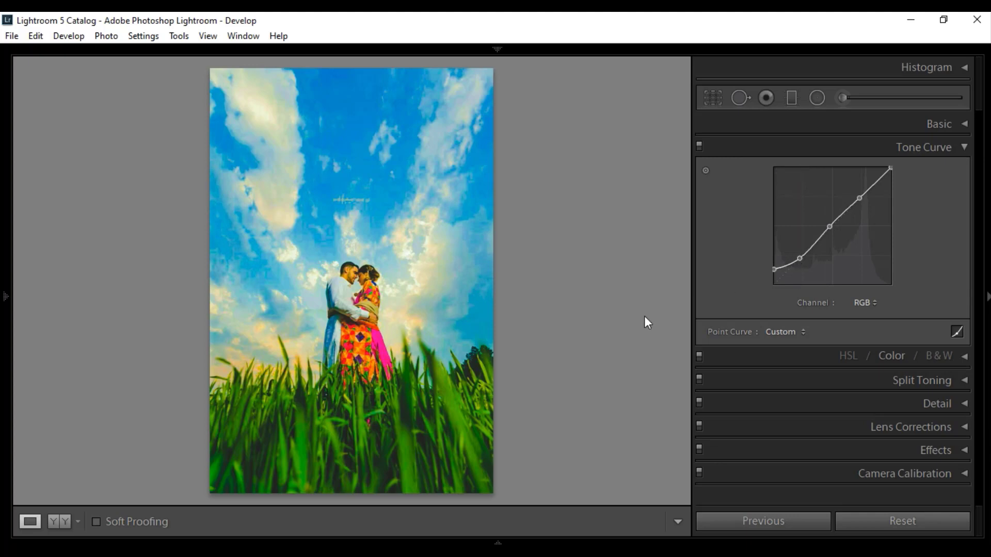
click(963, 148)
- Set the red colour range's Hue to +40 and Luminance to +29
click(896, 170)
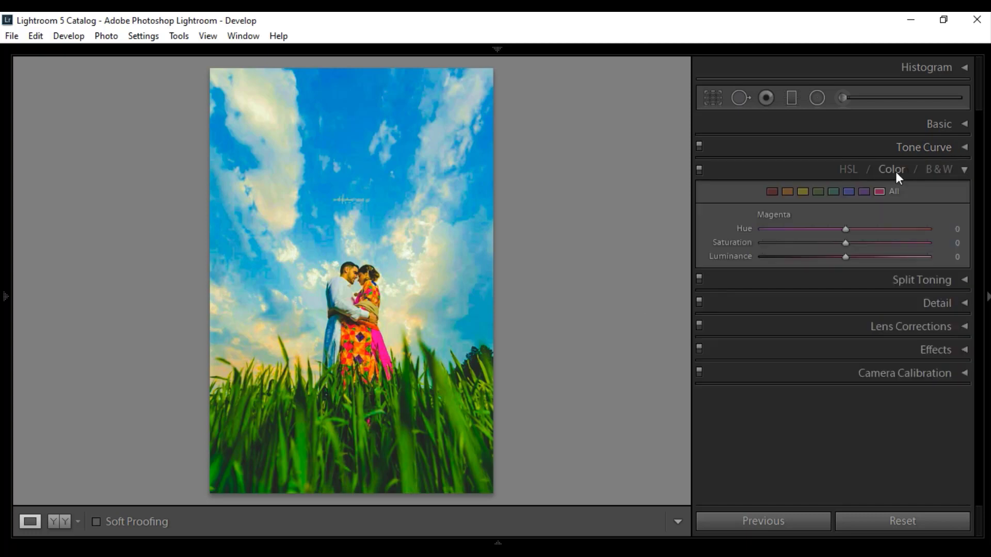
click(771, 193)
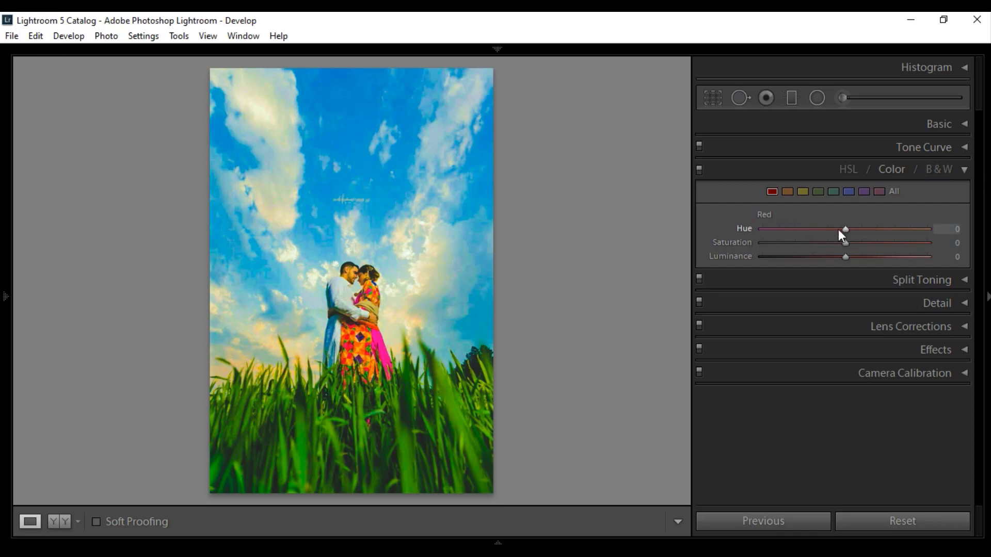
drag(865, 230, 873, 235)
drag(879, 230, 878, 229)
drag(845, 257, 864, 257)
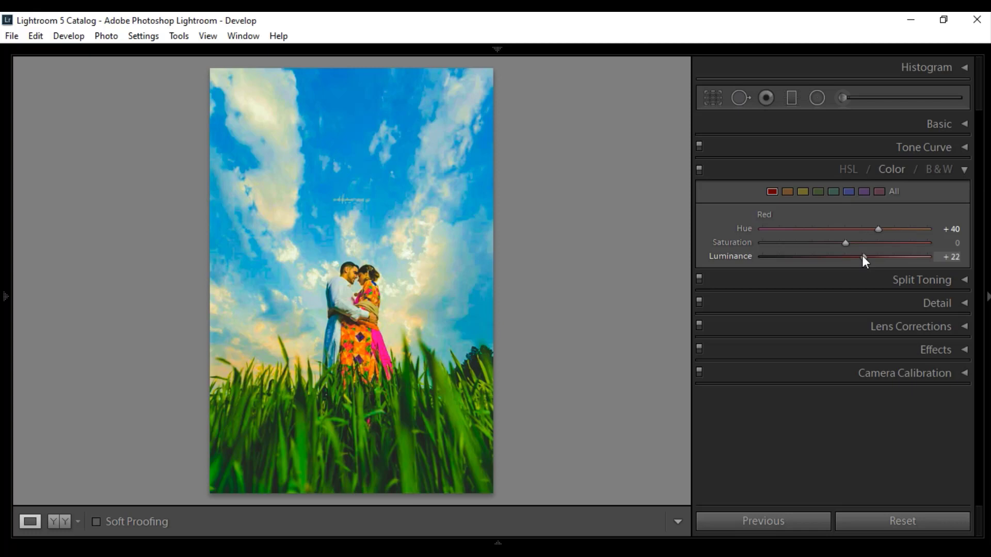
- Set the orange colour range's Hue to -25, Saturation to -36 and Luminance to +25
click(790, 193)
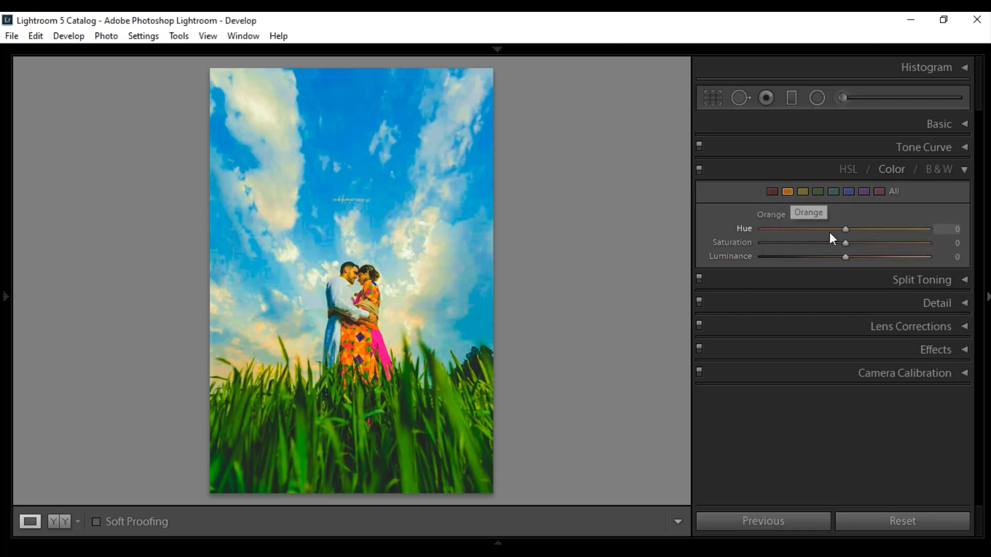
mouse_move(847, 227)
mouse_down()
mouse_move(818, 226)
mouse_move(828, 227)
mouse_up()
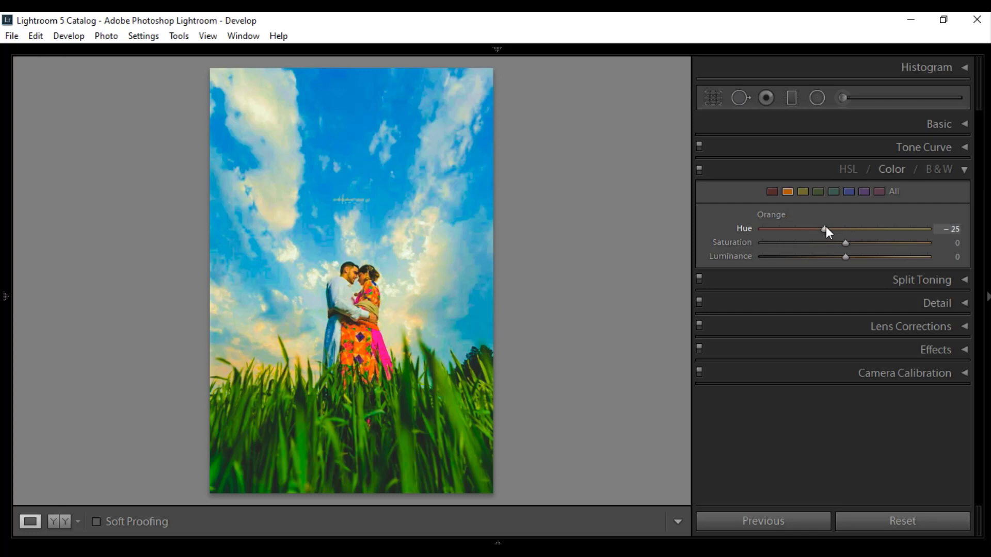
drag(844, 243, 817, 243)
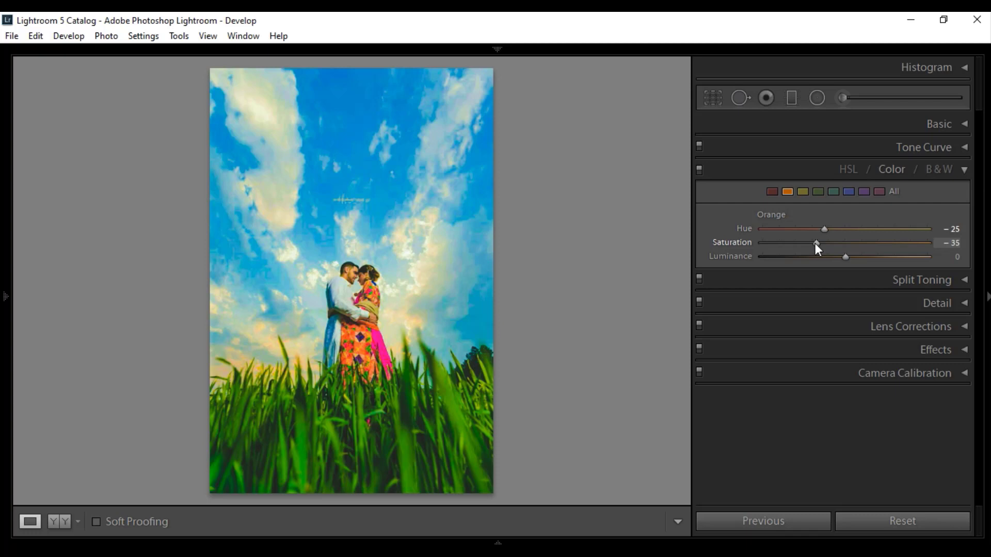
drag(814, 243, 814, 243)
drag(844, 256, 867, 255)
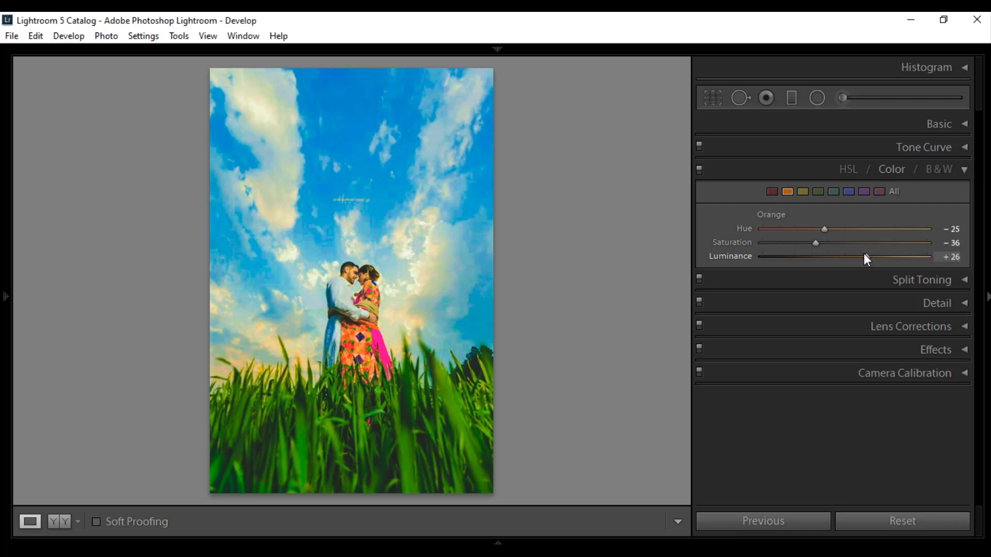
drag(867, 260, 867, 262)
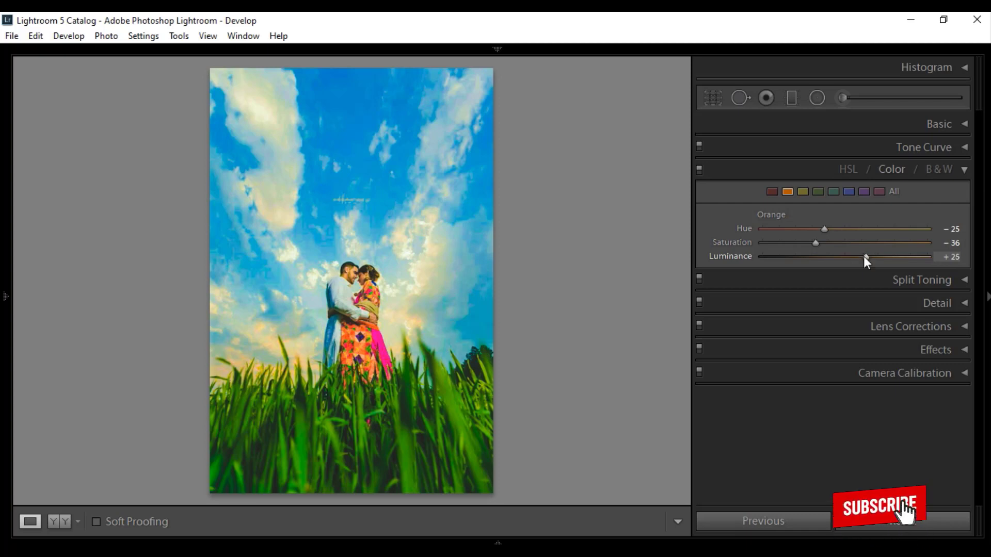
- Set the yellow colour range's Hue to +100, Saturation to -100 and Luminance to +44
click(803, 191)
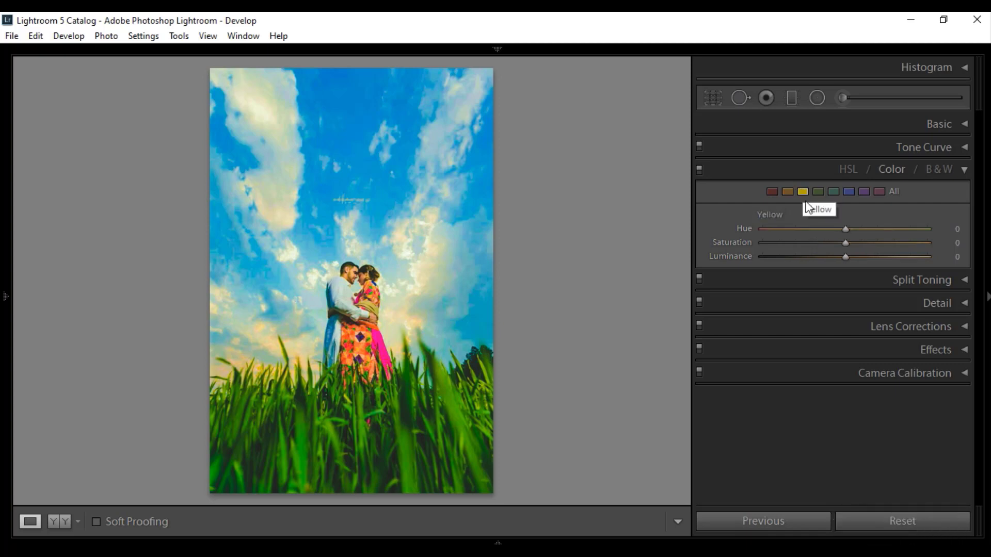
drag(847, 228, 970, 236)
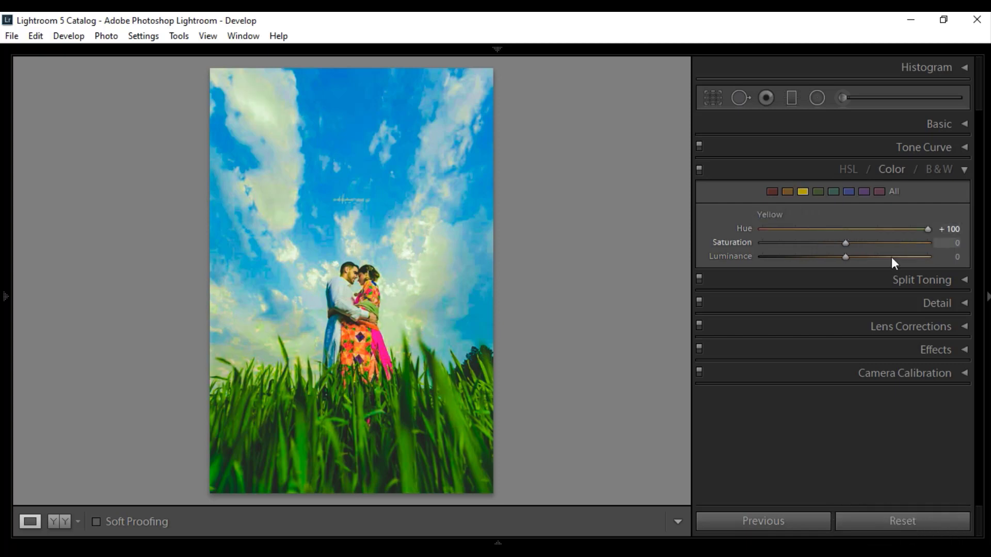
drag(845, 243, 726, 247)
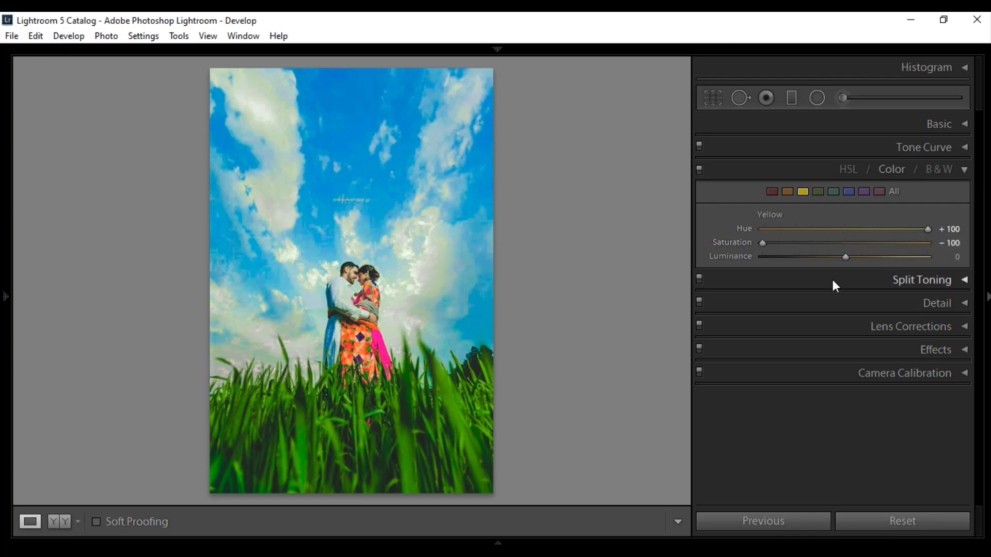
drag(846, 256, 882, 260)
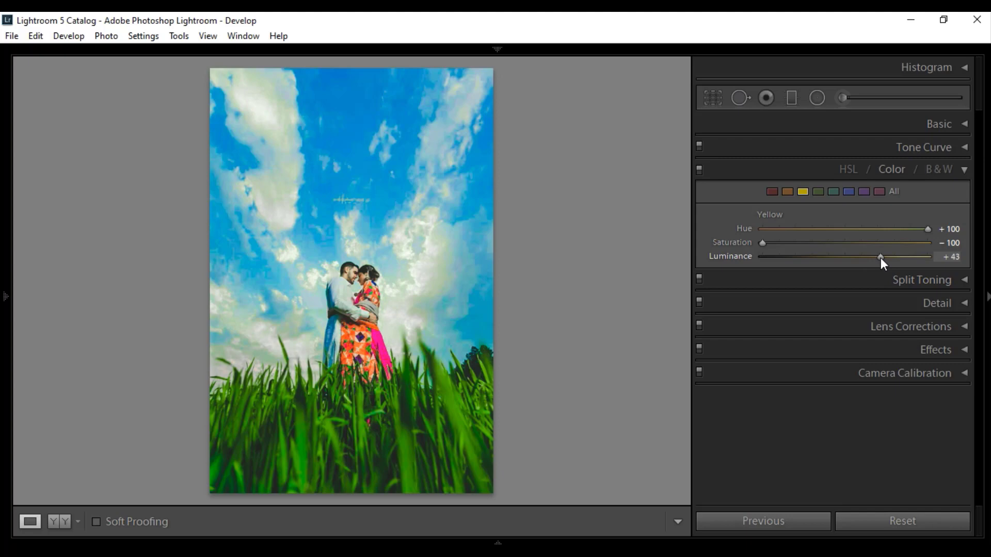
- Set the green colour range's Hue to +100, Saturation to +7 and Luminance to -18
click(818, 191)
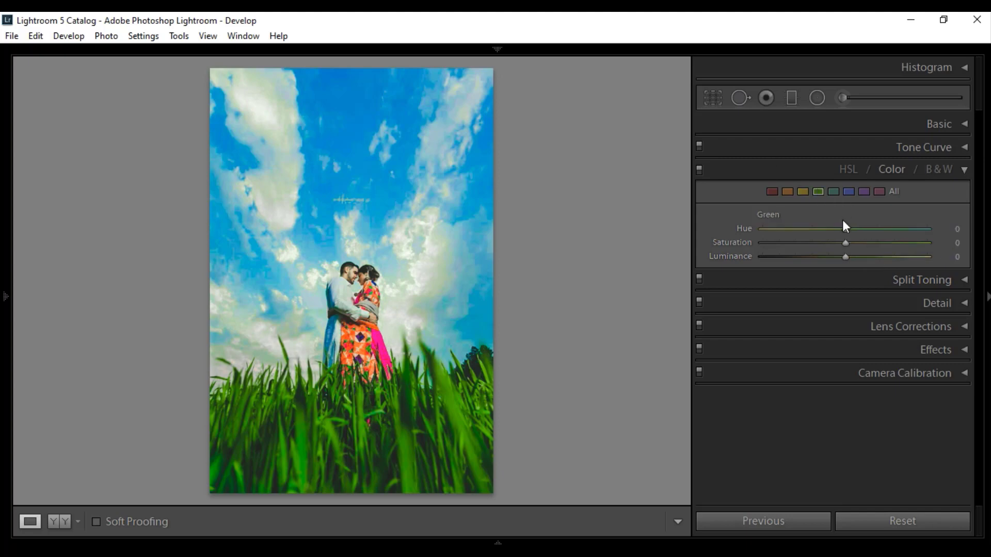
drag(960, 235, 979, 243)
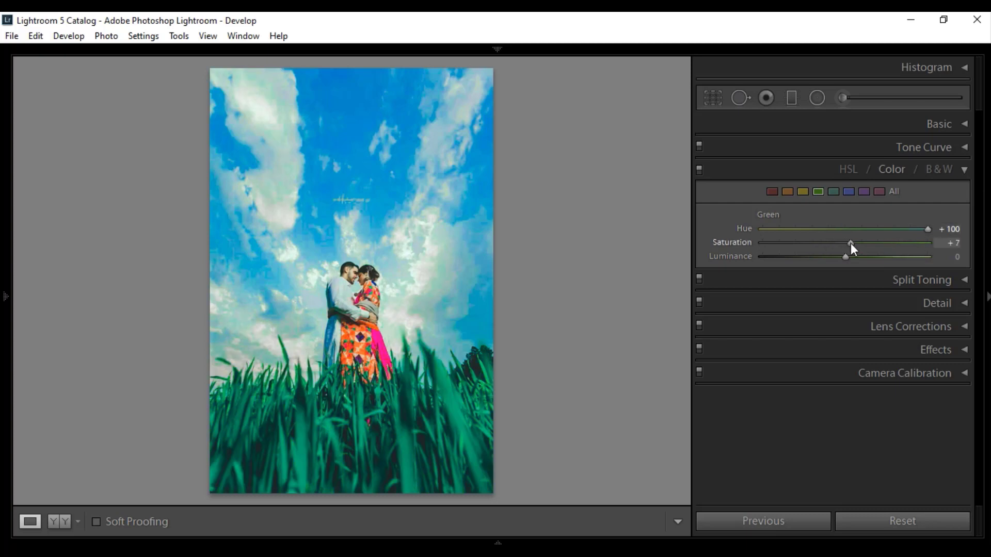
drag(845, 255, 852, 256)
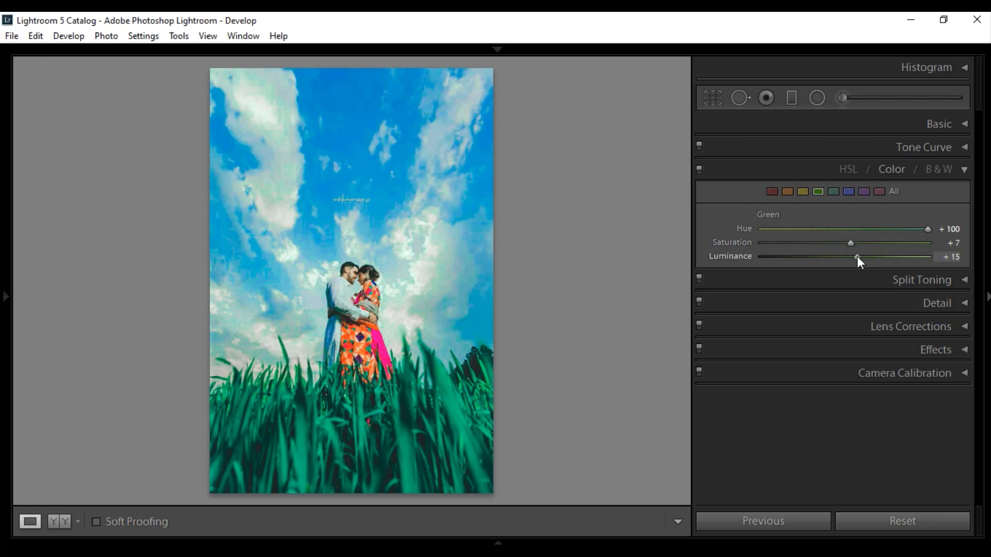
drag(859, 256, 859, 256)
drag(859, 257, 828, 257)
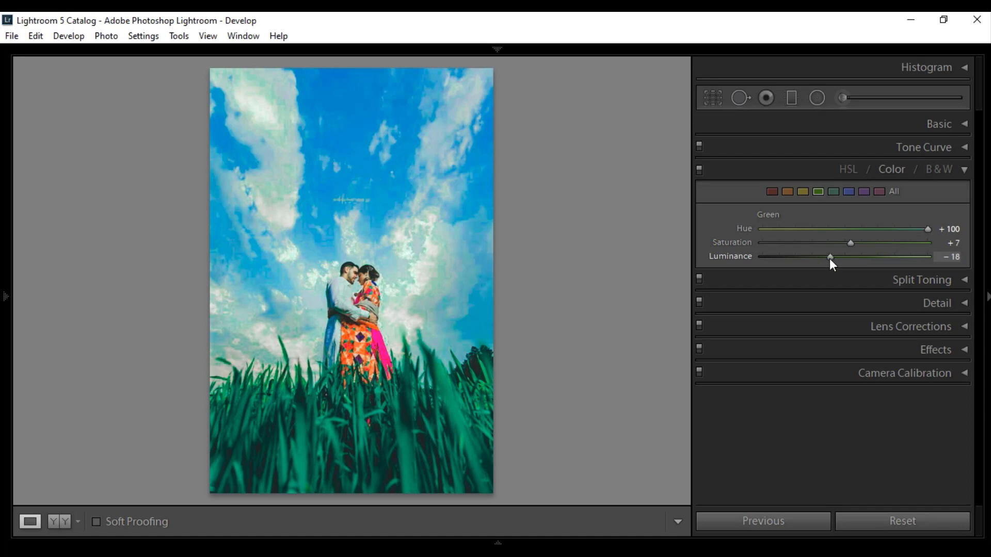
- Set the aqua colour range's Hue to +38 and Saturation to -76
click(834, 194)
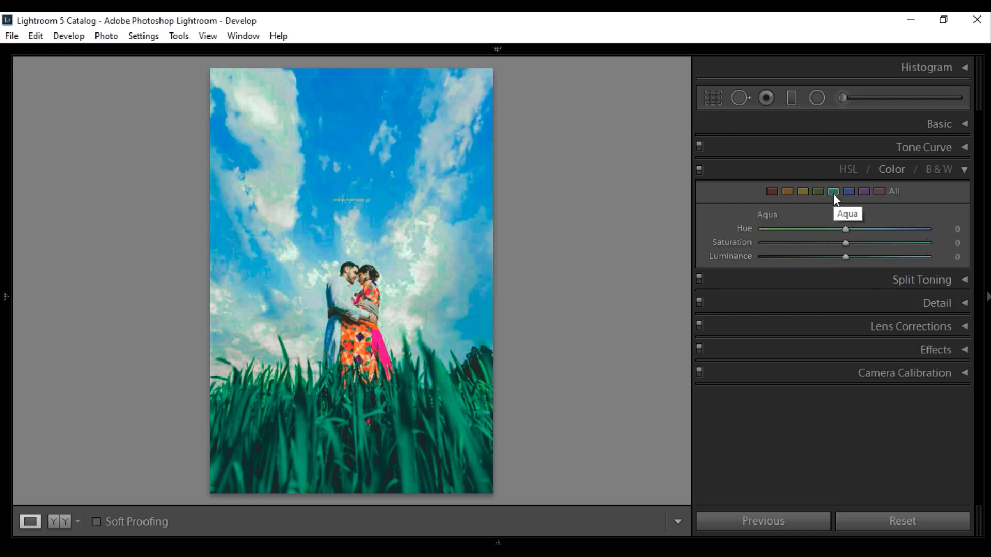
drag(857, 230, 885, 229)
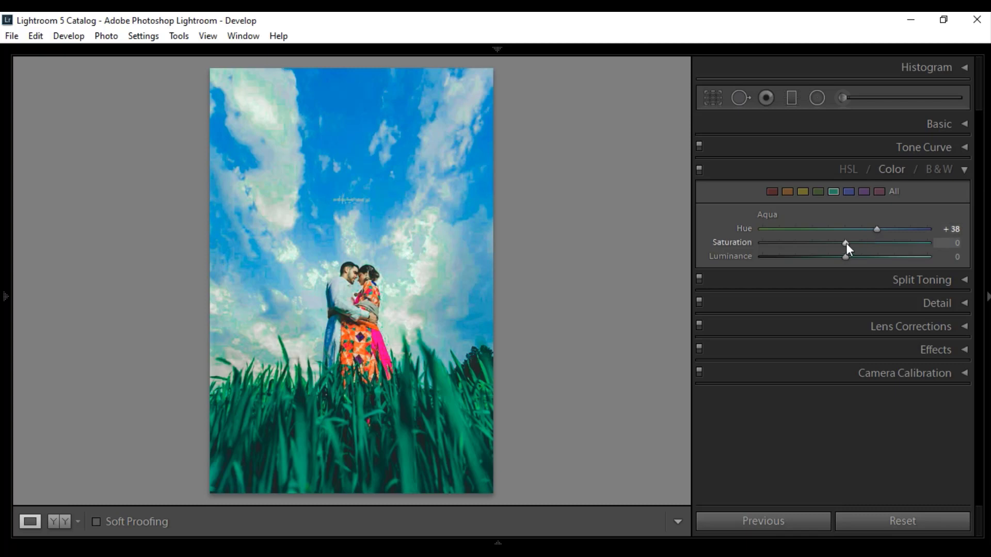
drag(845, 243, 782, 246)
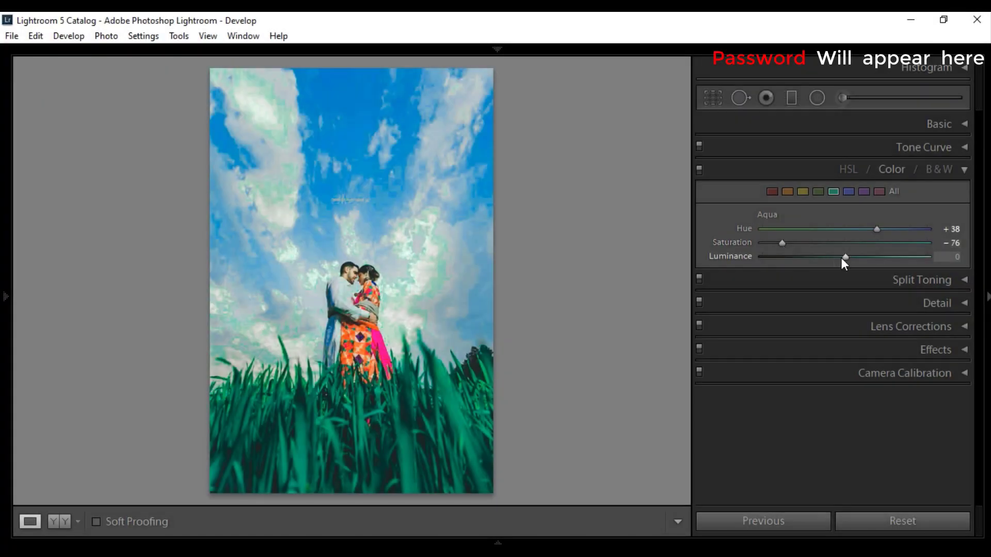
- Set the blue colour range's Hue to -7, Saturation to -7 and Luminance to -5
click(849, 192)
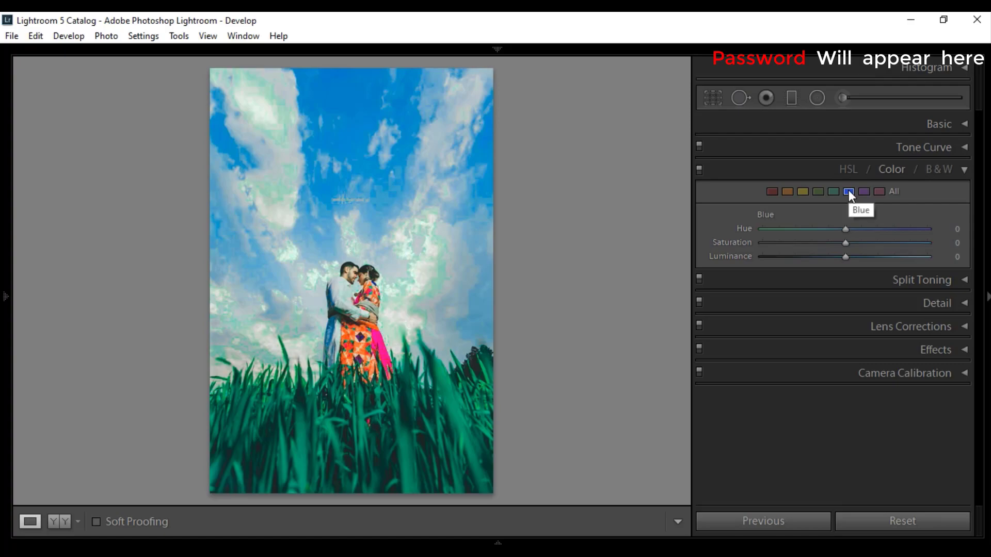
drag(845, 231, 846, 230)
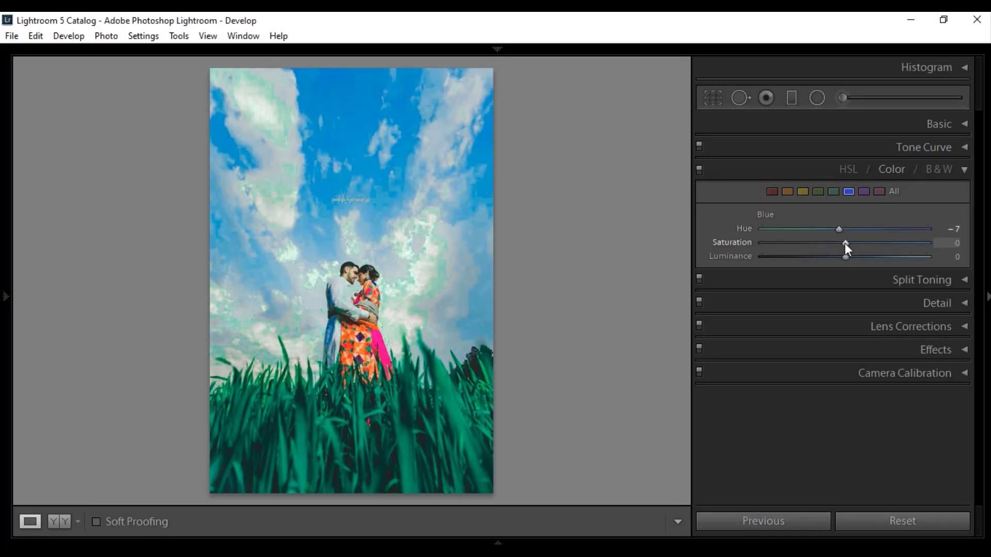
click(838, 243)
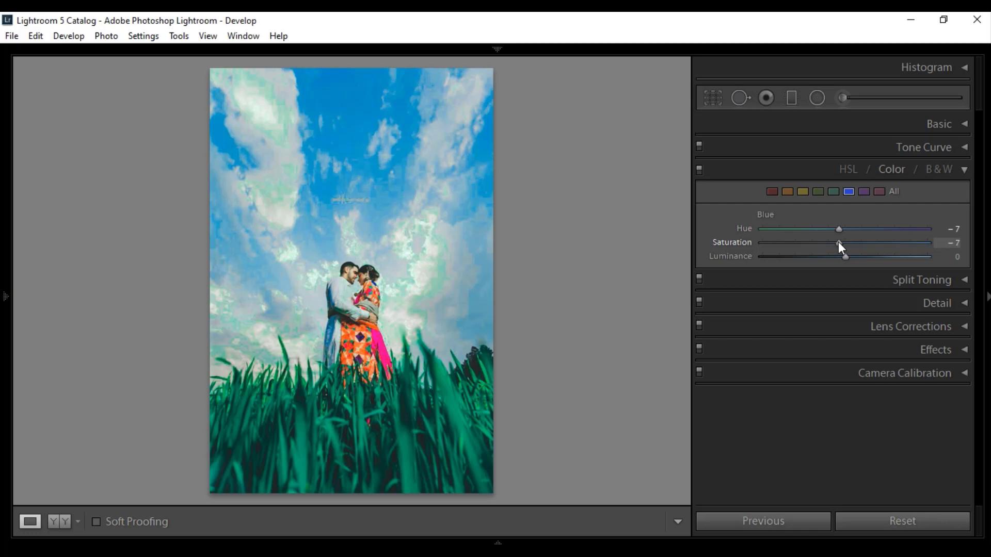
drag(843, 259, 841, 259)
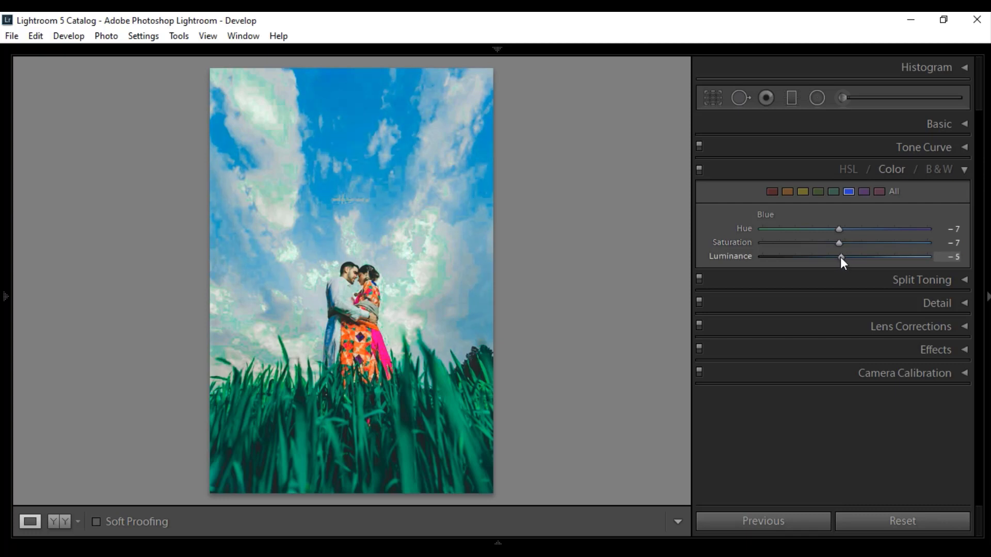
click(864, 192)
click(879, 192)
click(962, 167)
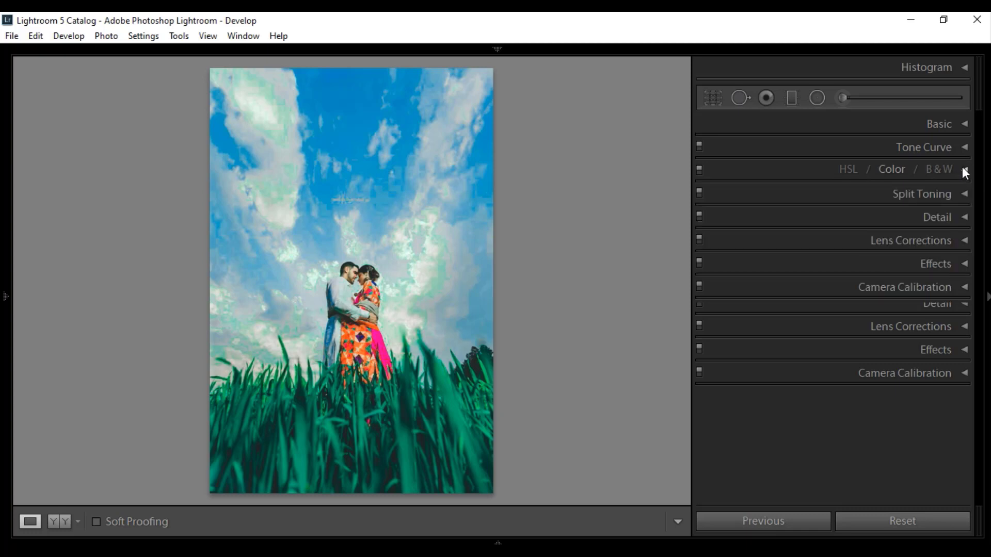
- Tint the highlights blue with Split Toning, using Hue 220 and Saturation 49
click(964, 194)
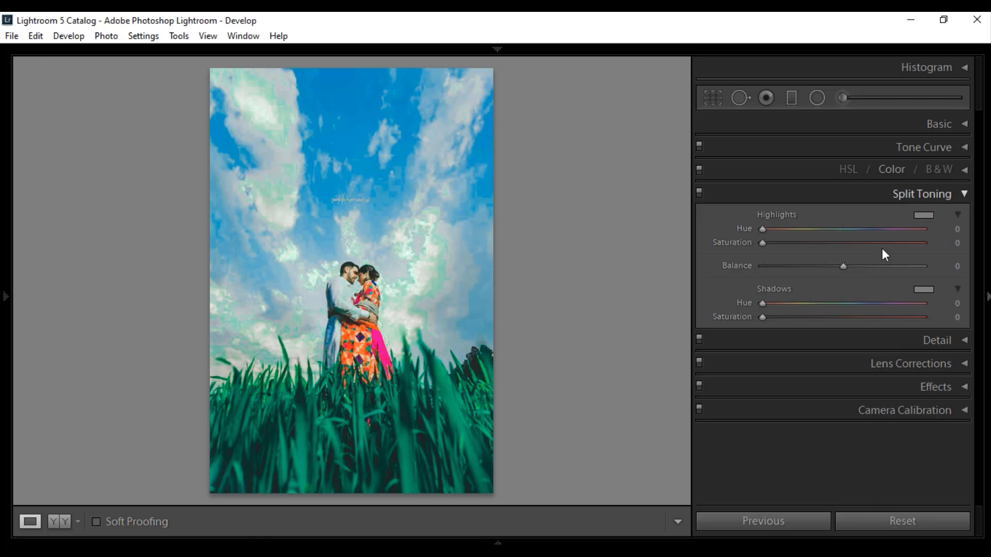
click(923, 216)
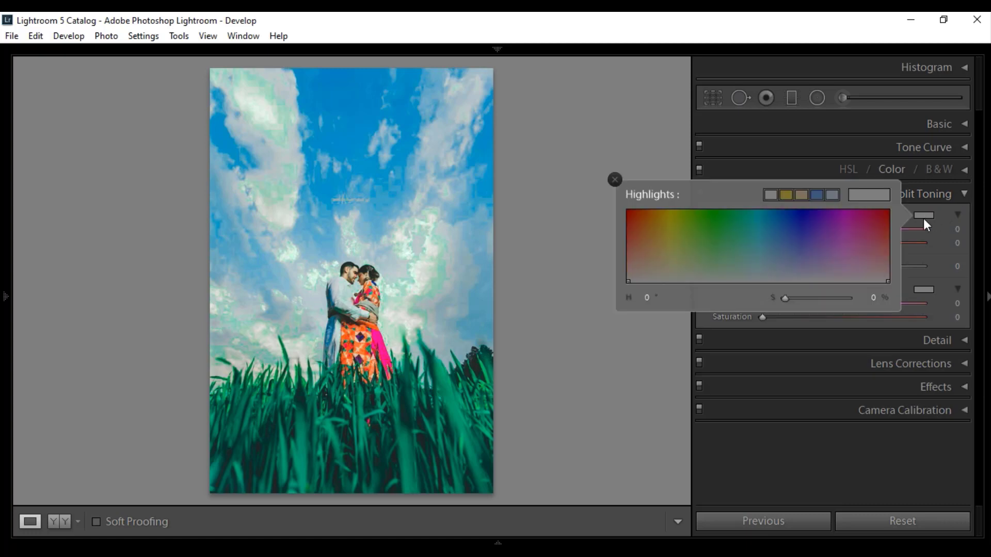
mouse_move(778, 257)
mouse_down()
mouse_move(789, 258)
mouse_move(787, 247)
mouse_up()
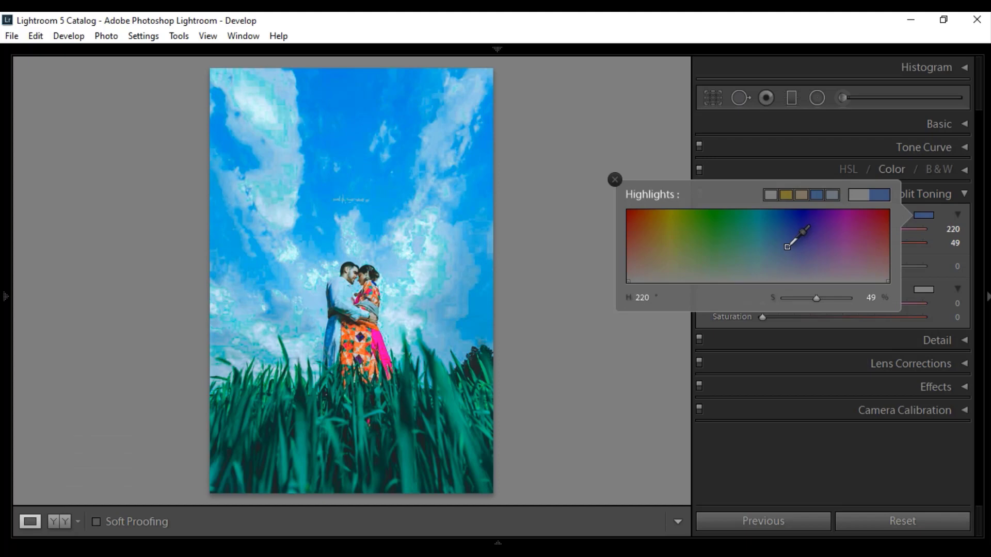
click(930, 216)
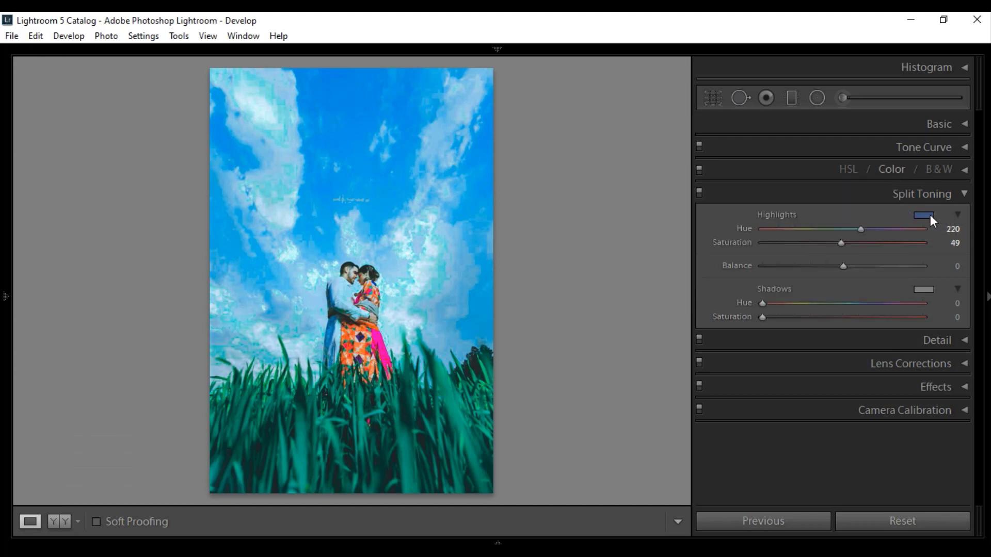
- Tint the split-toning shadows with Hue 220 and Saturation 3, and set the Balance to -24
click(927, 290)
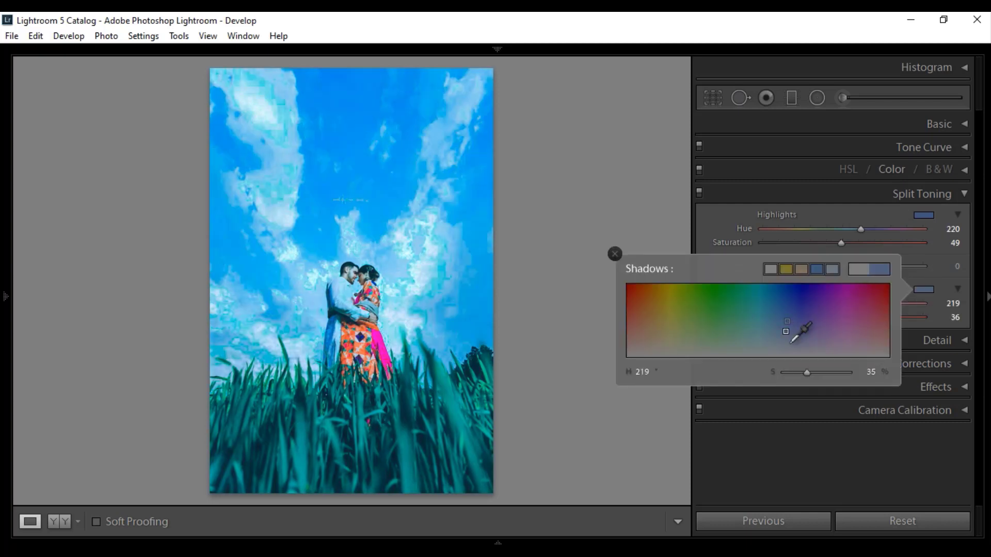
drag(788, 321, 787, 354)
click(926, 289)
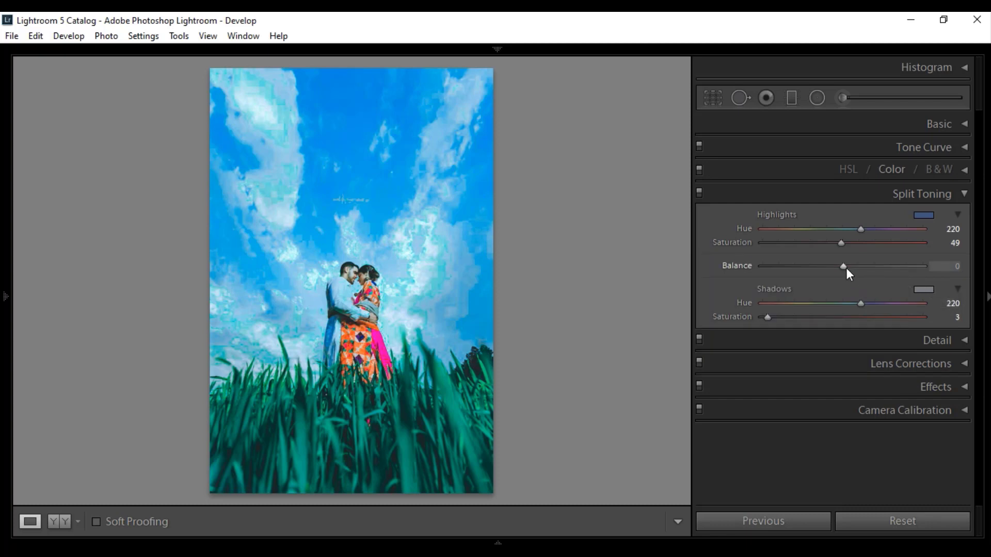
drag(832, 268, 827, 267)
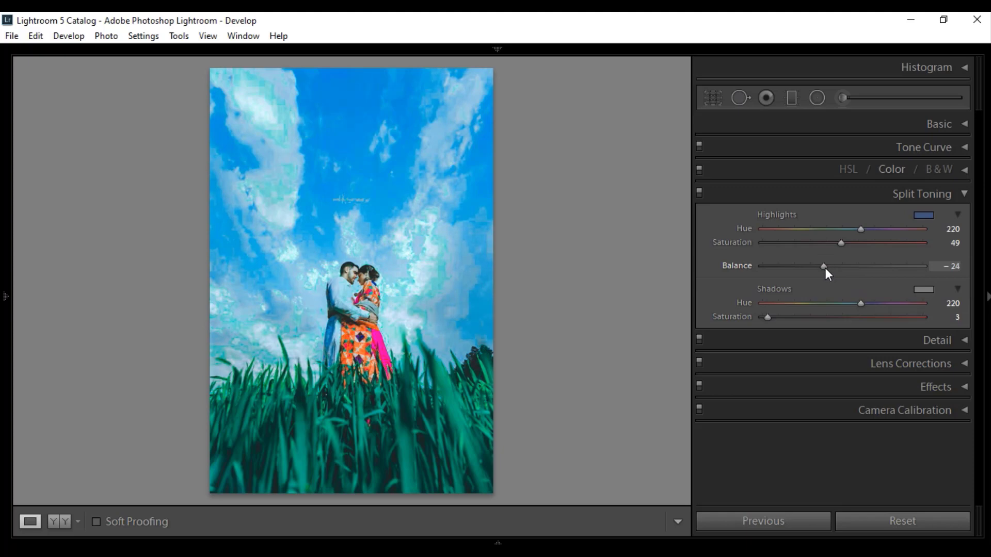
click(964, 194)
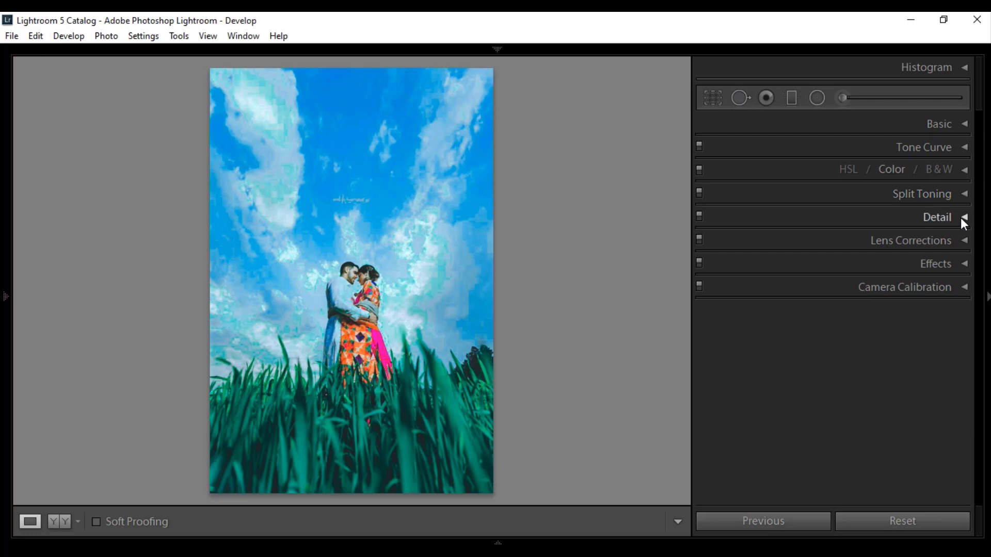
- Sharpen the photo with Amount 12, Radius 0.8, Detail 23 and Masking 1
click(962, 217)
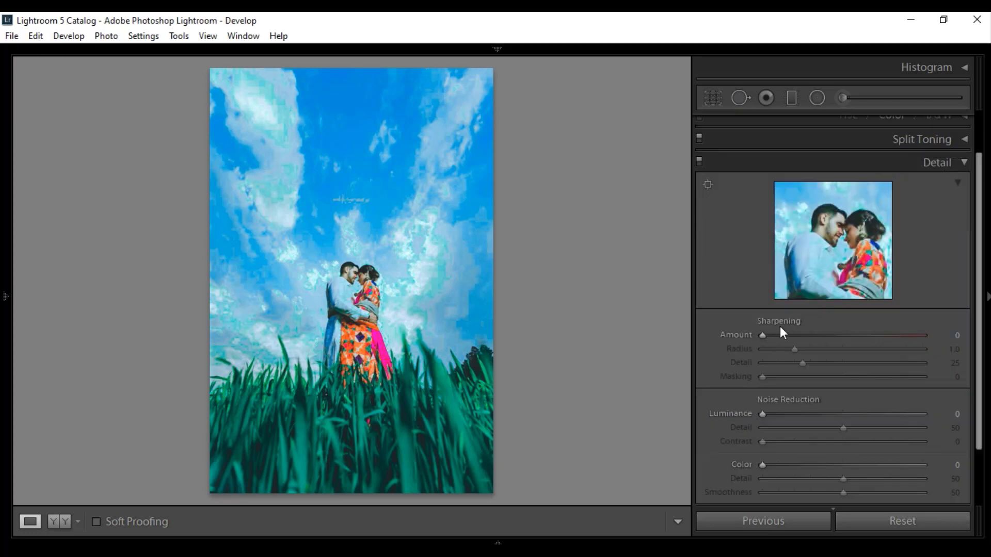
drag(762, 337, 774, 337)
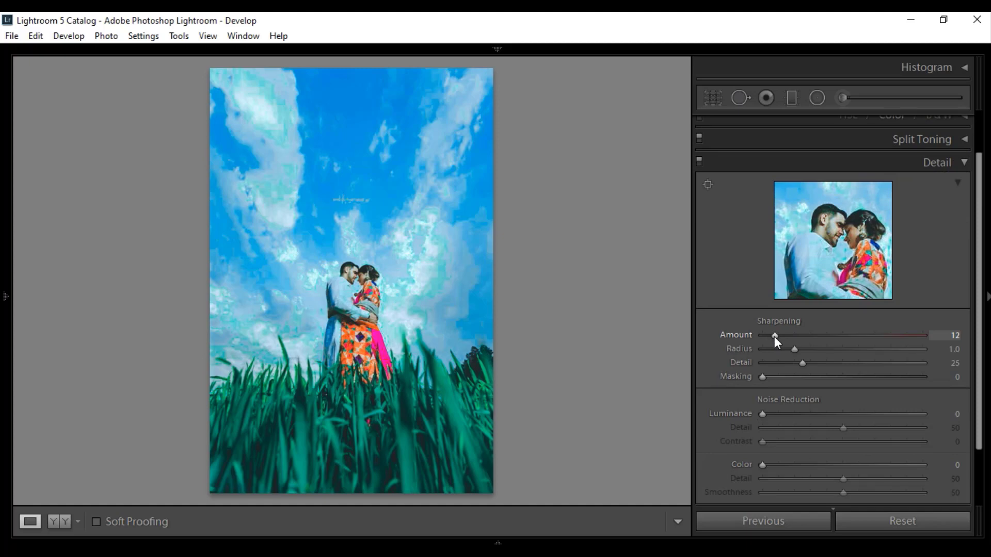
drag(796, 350, 789, 350)
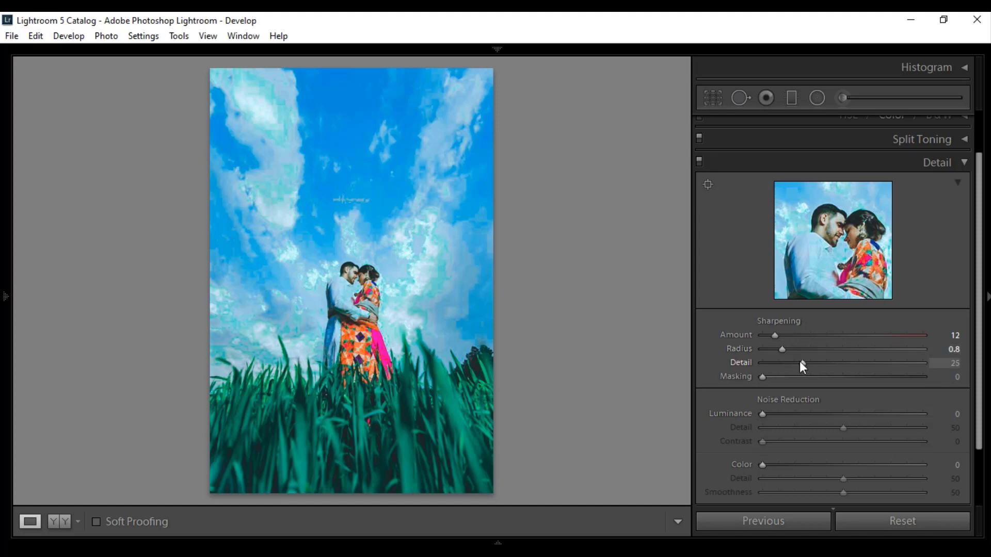
drag(801, 362, 764, 379)
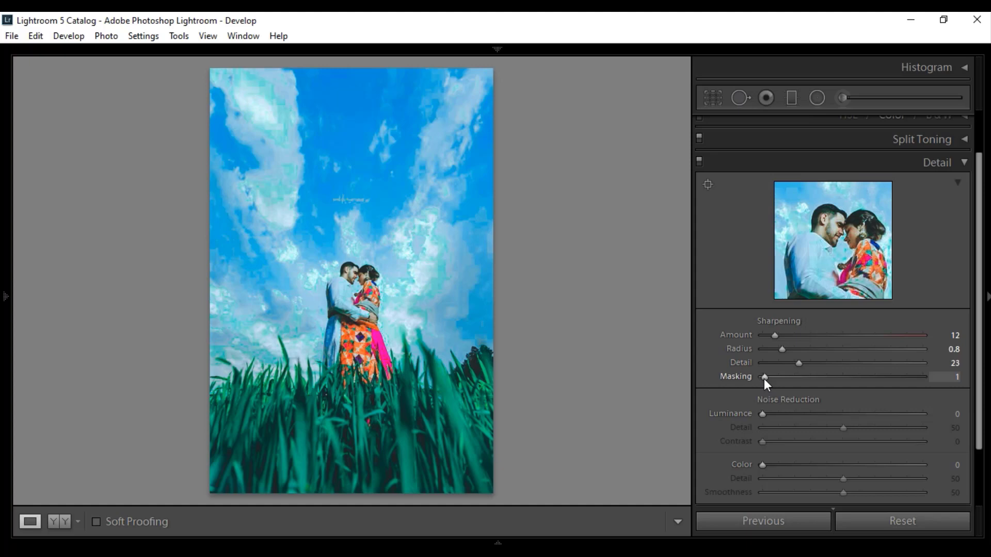
- Set noise reduction to Luminance 3, Contrast 2 and Color 5, and raise the colour Smoothness slightly
drag(764, 412, 766, 413)
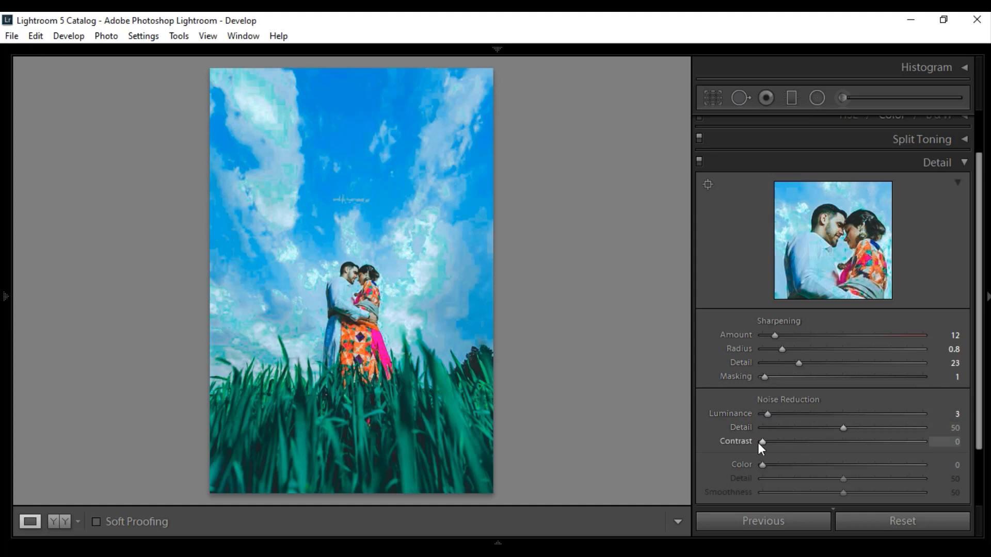
drag(763, 442, 766, 466)
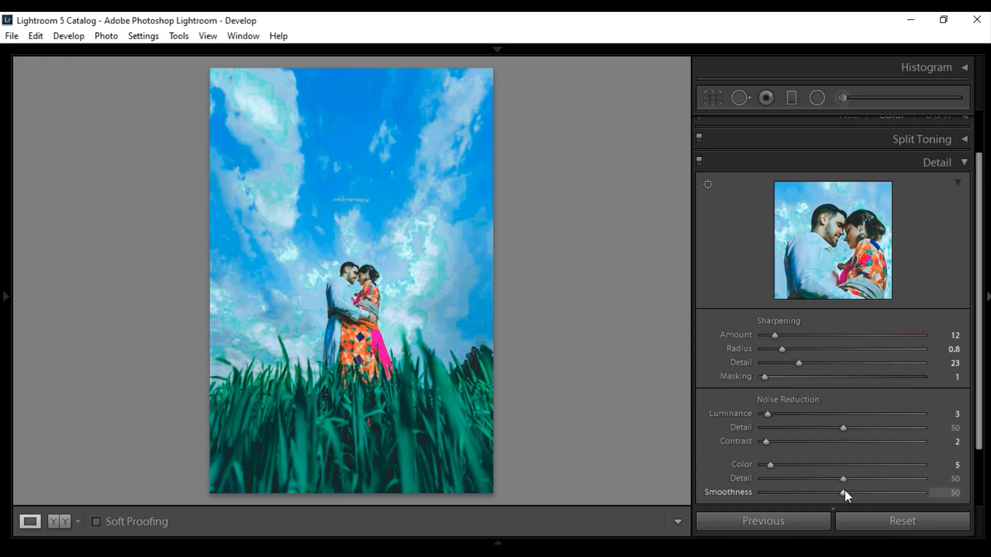
drag(844, 493, 867, 494)
drag(978, 439, 982, 480)
scroll(980, 404, up, 3)
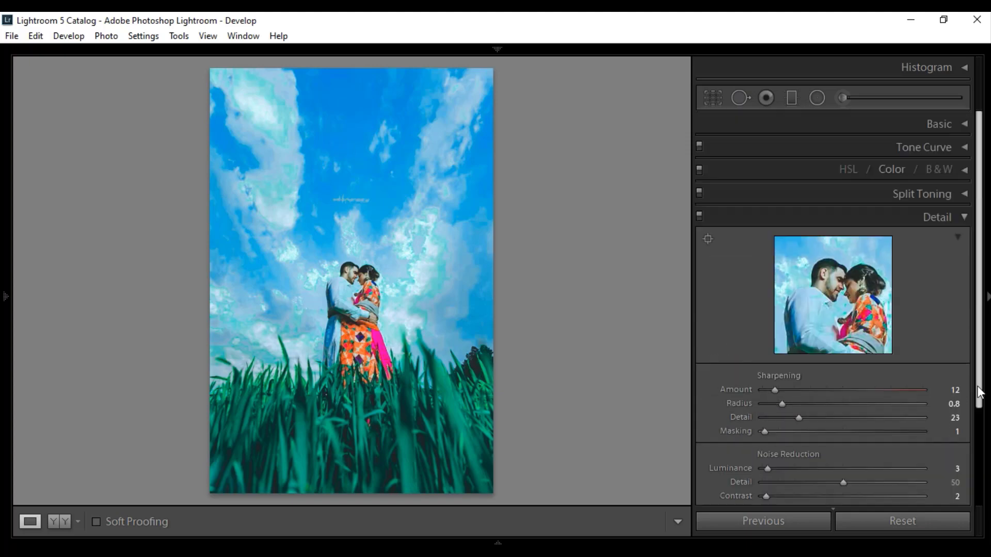
click(963, 217)
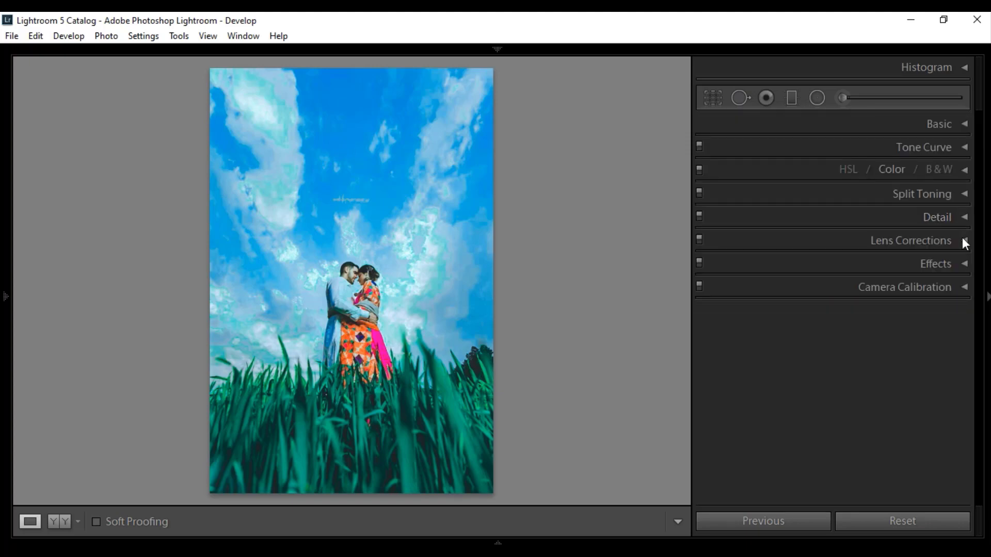
- Add a Highlight Priority post-crop vignette with Amount -22, Midpoint 51 and Feather 38
click(963, 265)
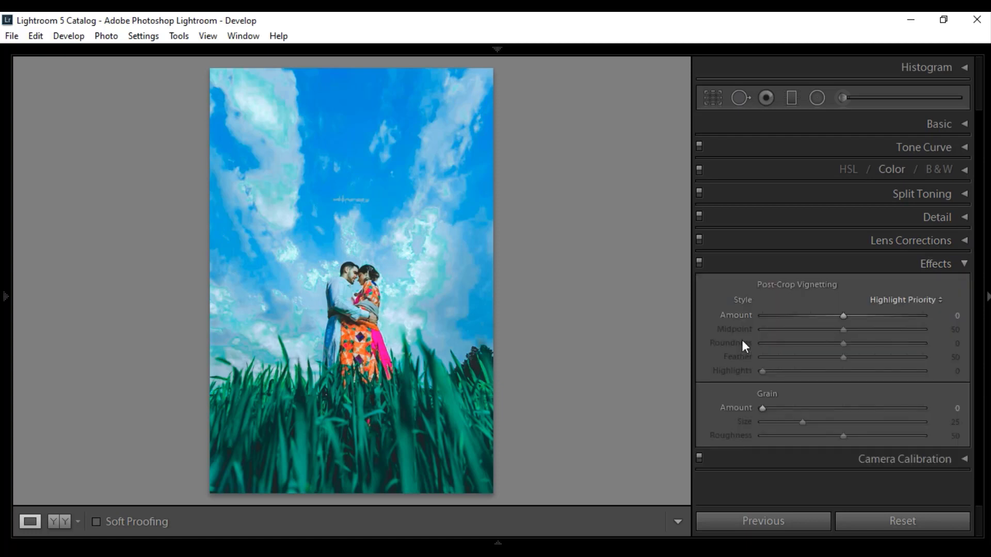
drag(842, 316, 825, 316)
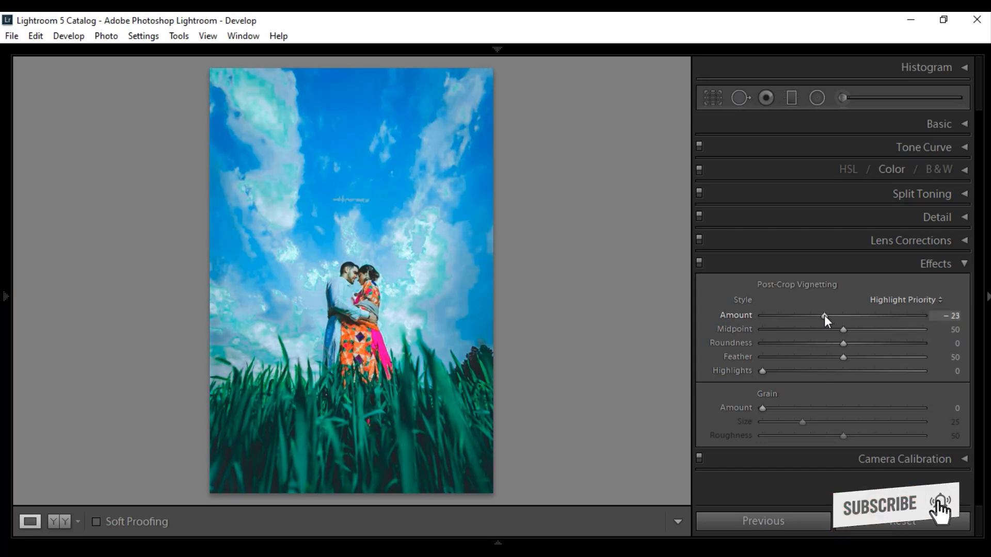
drag(826, 315, 851, 328)
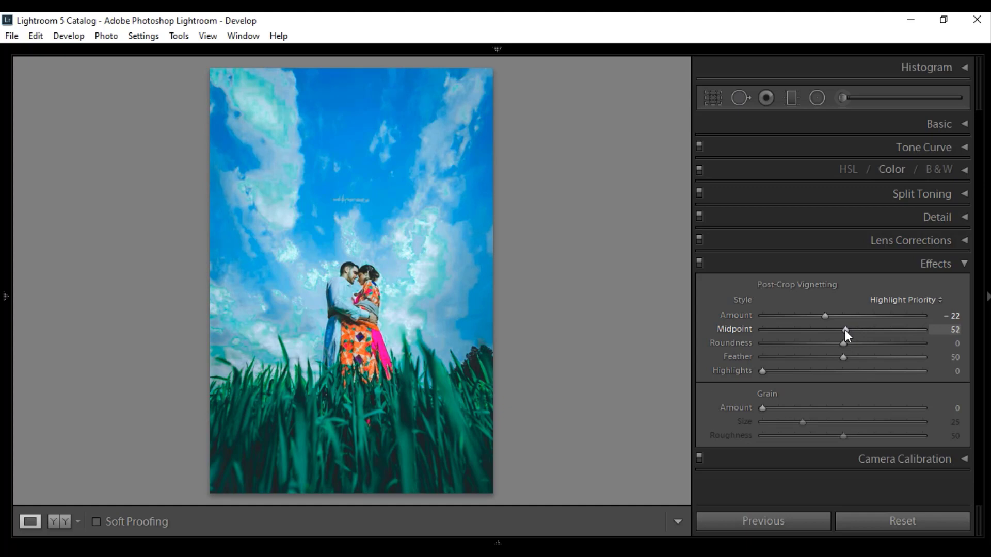
drag(846, 330, 844, 330)
drag(843, 344, 857, 345)
double_click(857, 345)
drag(844, 358, 823, 364)
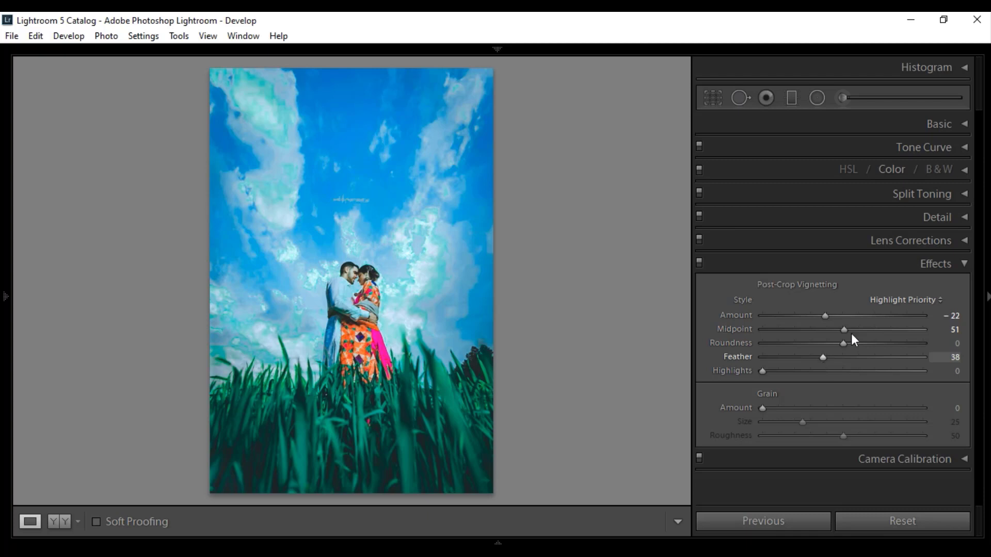
click(963, 263)
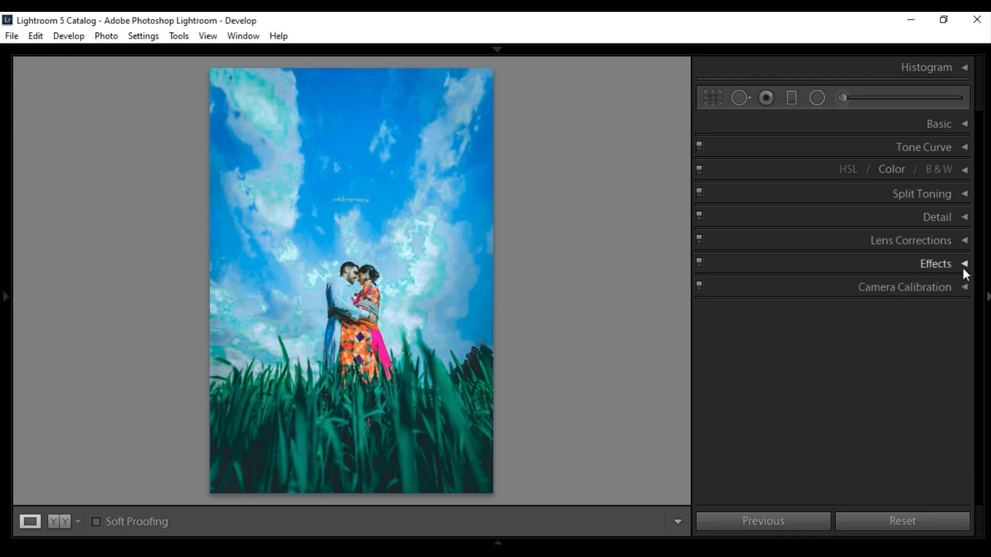
- Set the camera calibration's Blue Primary Hue to -60 and Saturation to +60
click(962, 286)
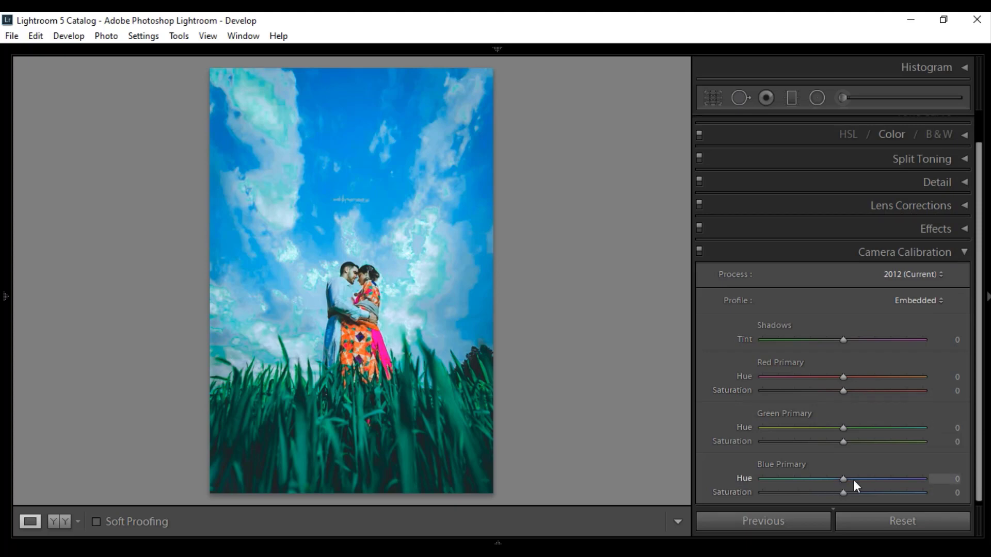
drag(809, 481, 802, 480)
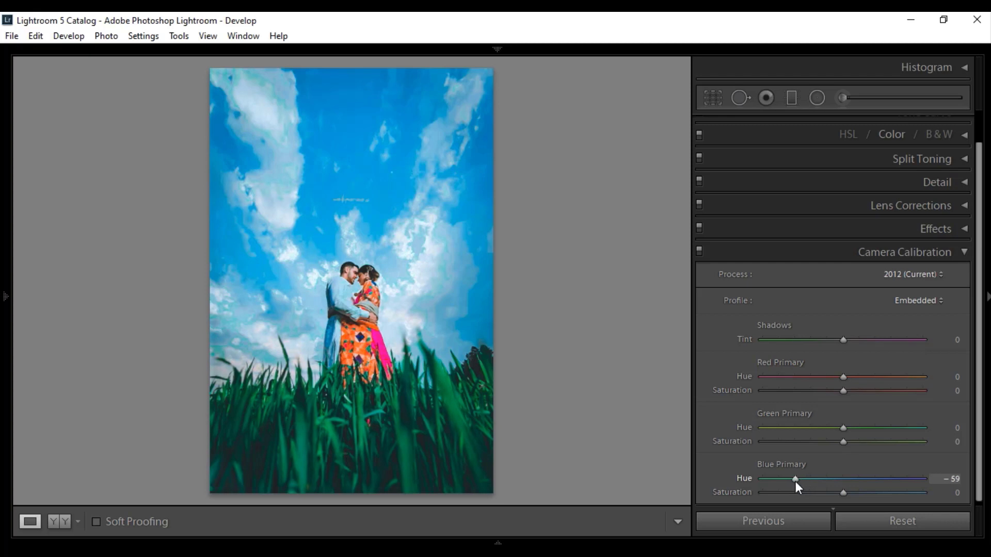
drag(791, 482, 797, 486)
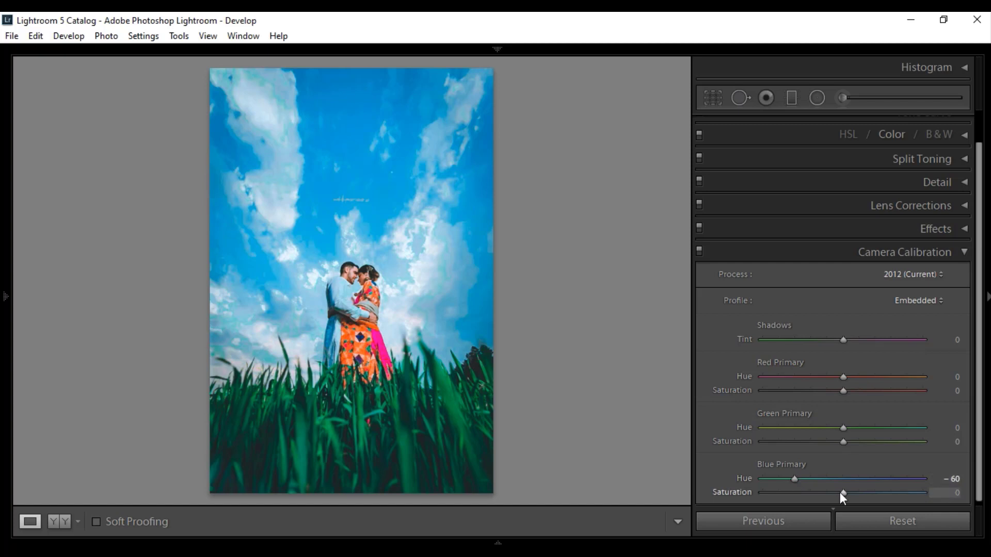
click(860, 494)
click(877, 497)
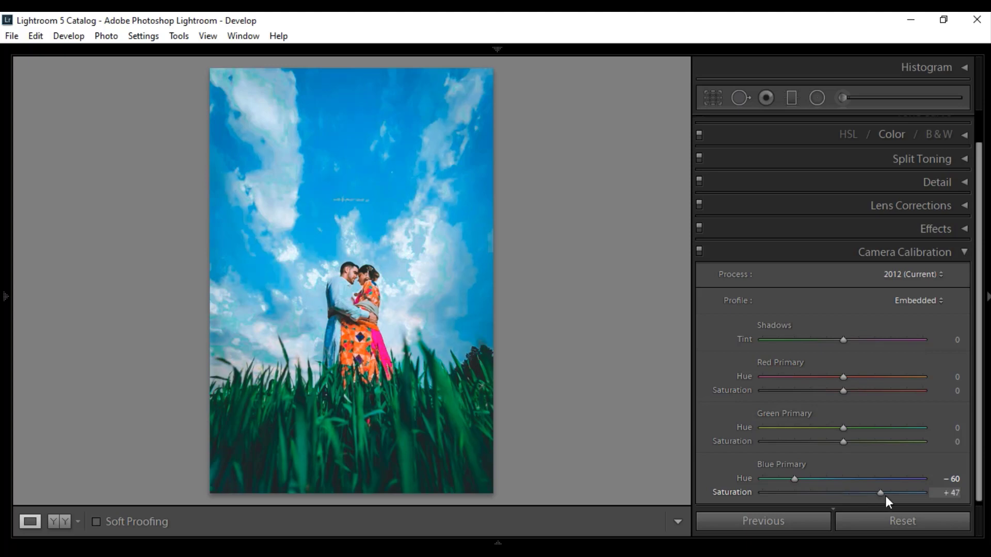
click(890, 497)
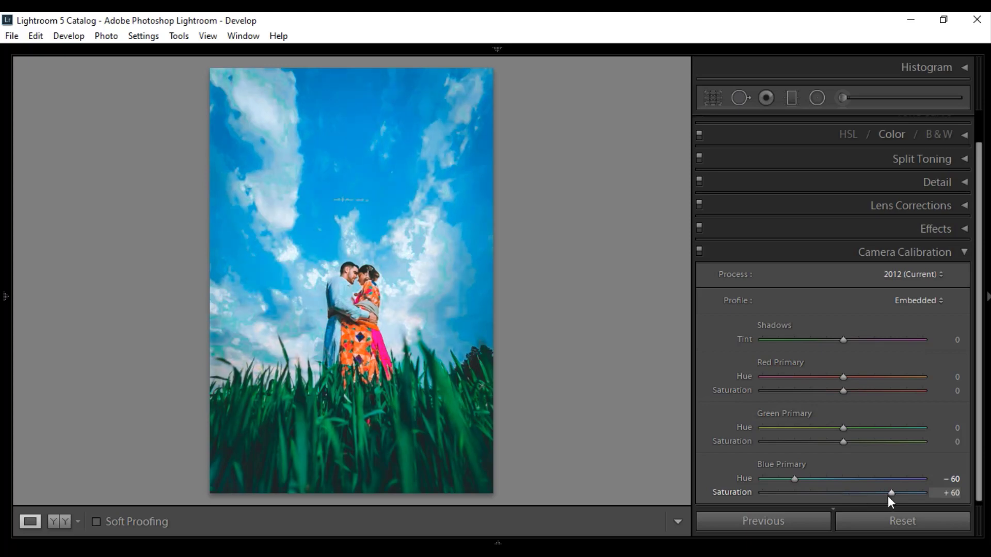
click(964, 252)
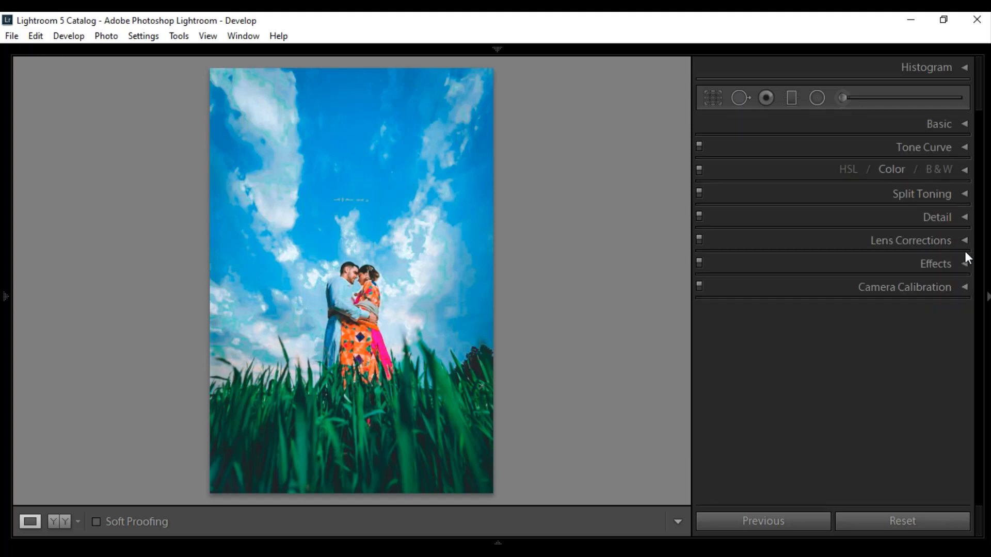
- Compare the graded photo with its original side by side and copy its develop settings, keeping the preselected adjustment groups
click(63, 527)
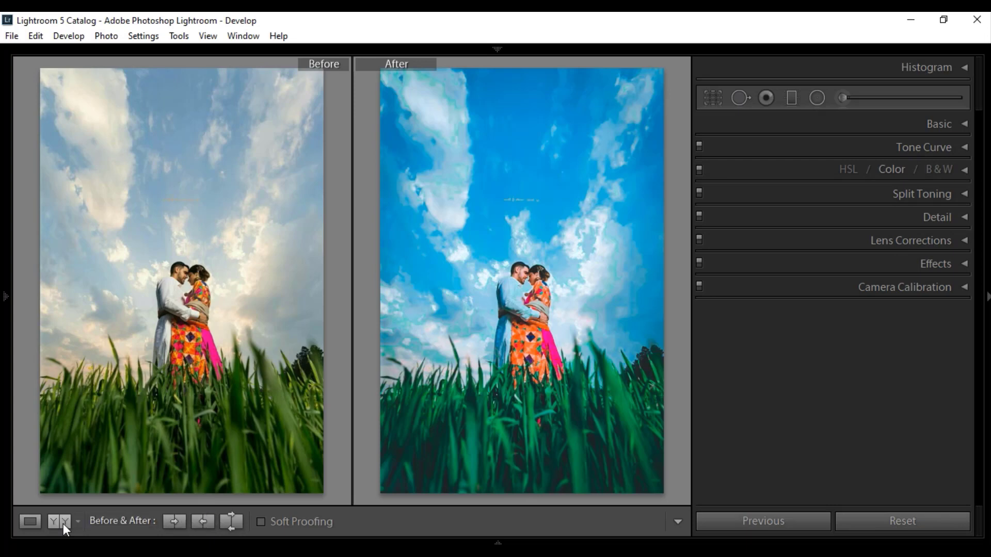
click(148, 38)
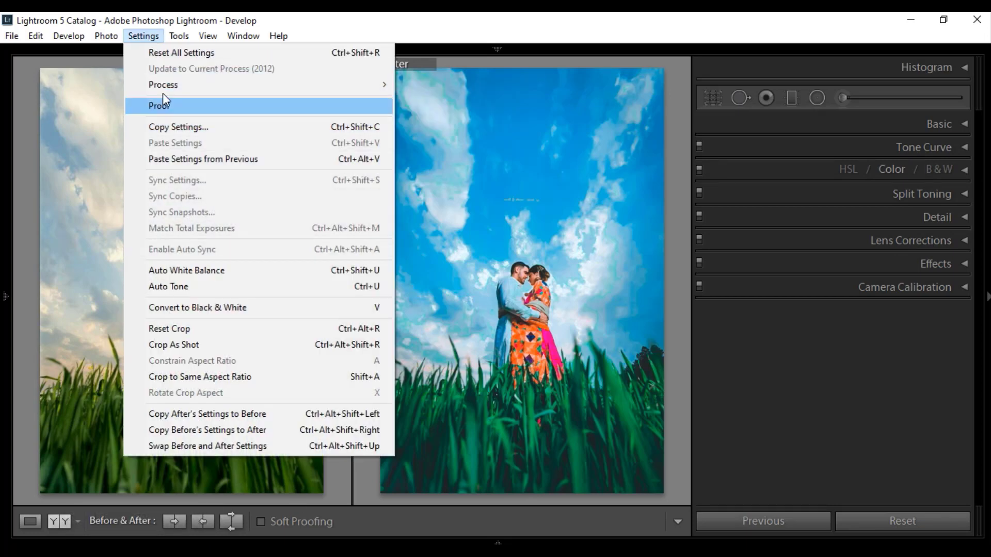
click(169, 127)
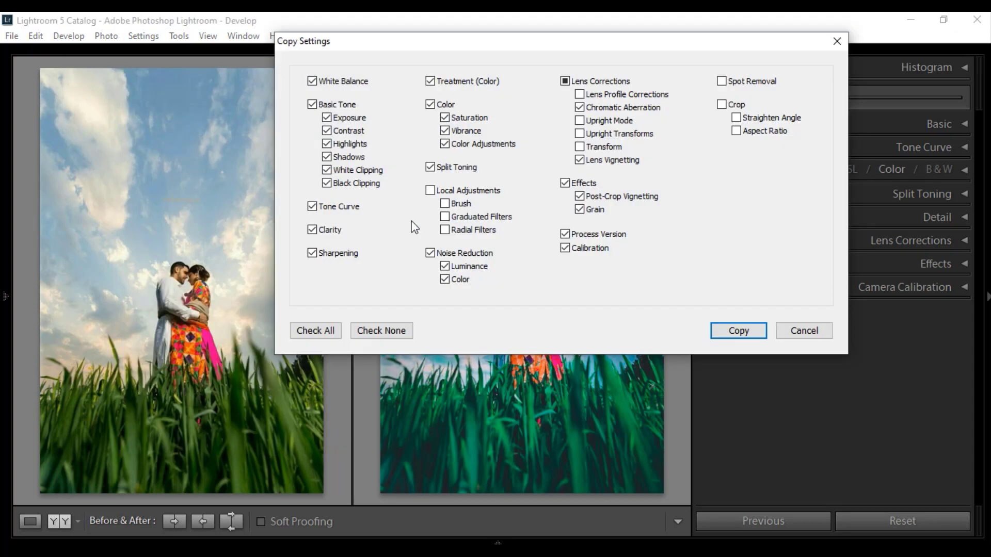
click(738, 330)
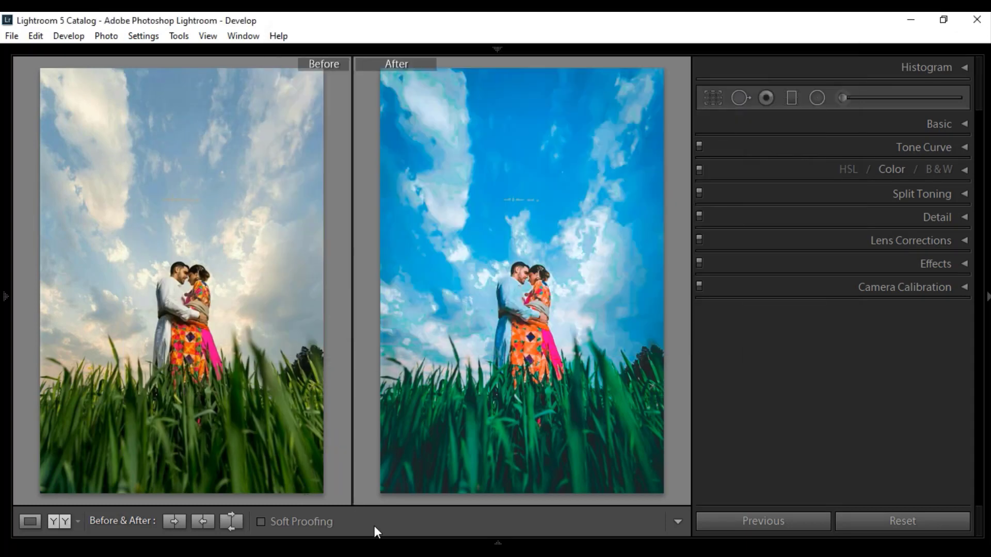
- Show the filmstrip and paste the copied settings onto the photo of the couple in front of palm trees
key(F6)
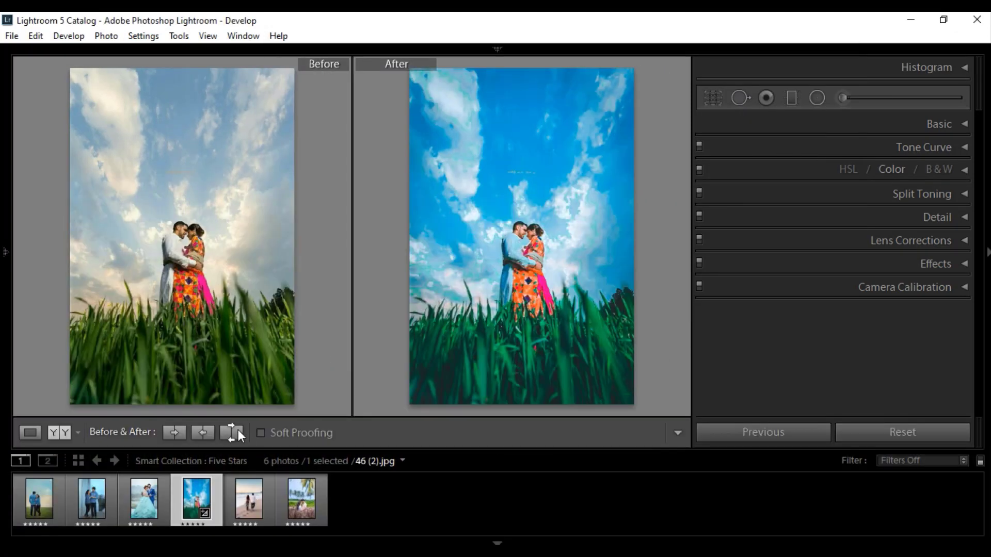
click(302, 503)
click(143, 35)
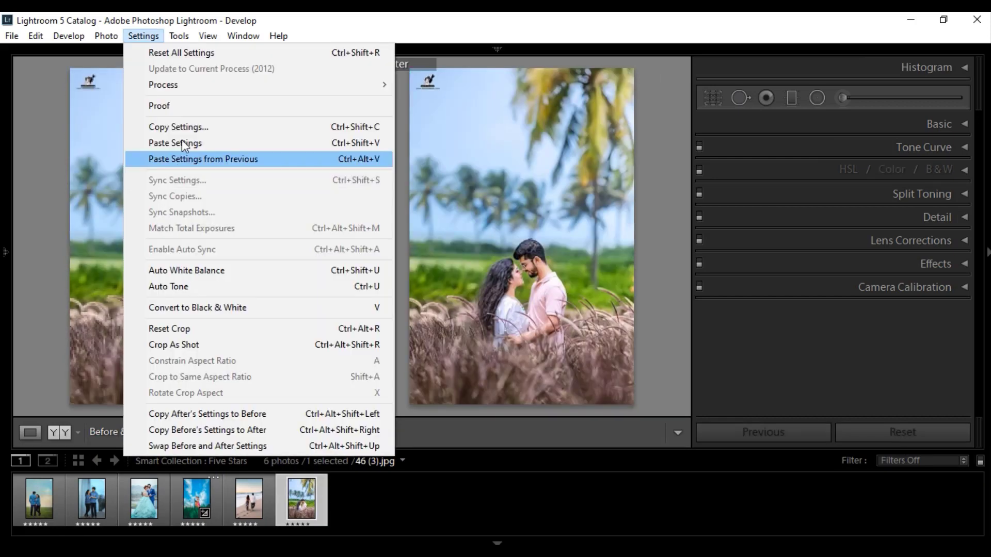
click(185, 147)
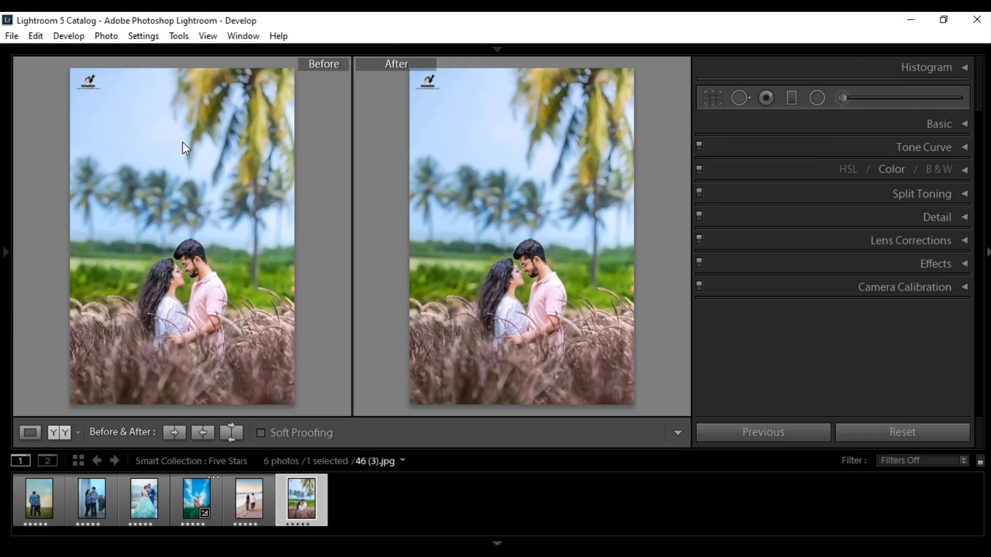
- Paste the copied settings onto the beach couple photo and the photo of the couple with the aqua gown
click(252, 505)
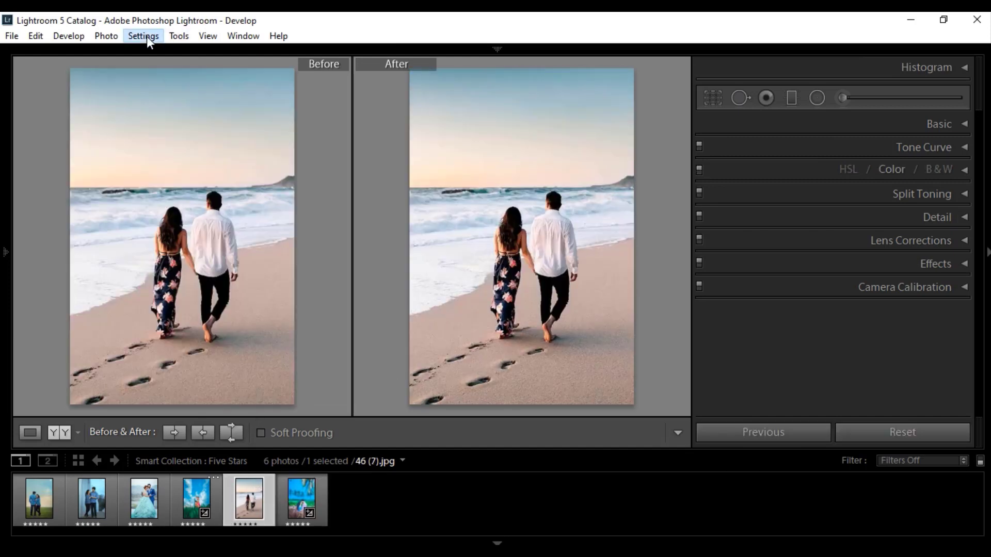
click(145, 36)
click(192, 144)
click(189, 501)
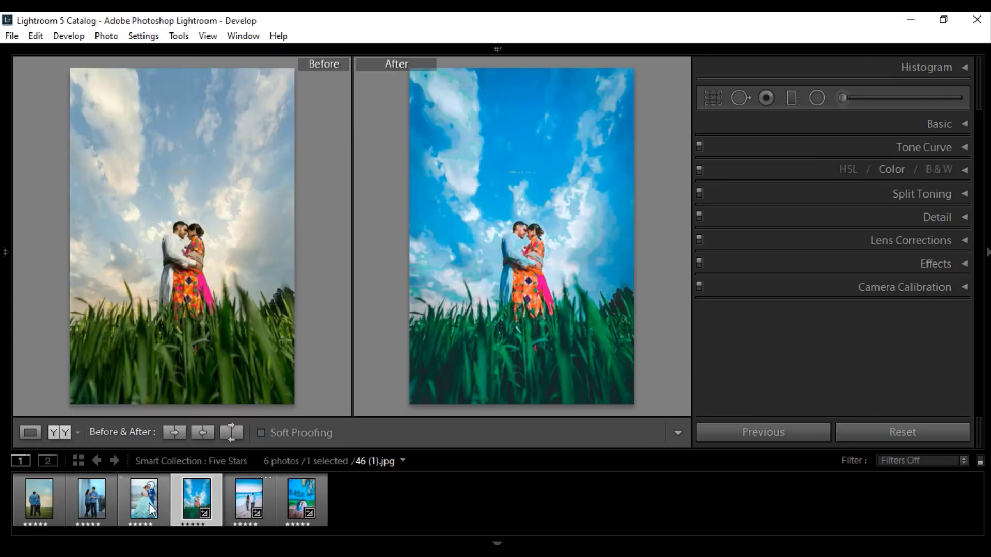
click(148, 502)
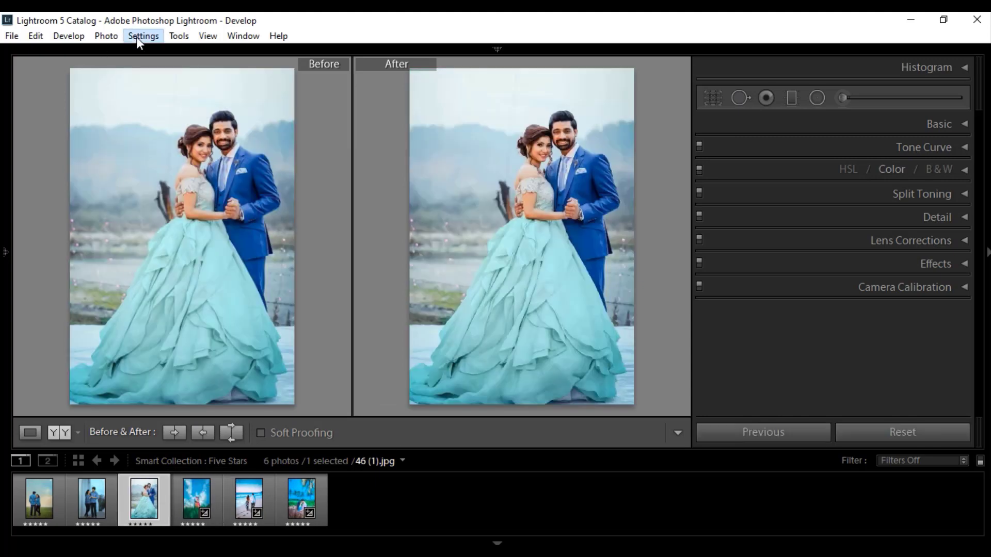
click(136, 36)
click(170, 144)
- Paste the copied settings onto the two remaining photos, the blue-shirted couple by the white wall and on the grass field
click(98, 509)
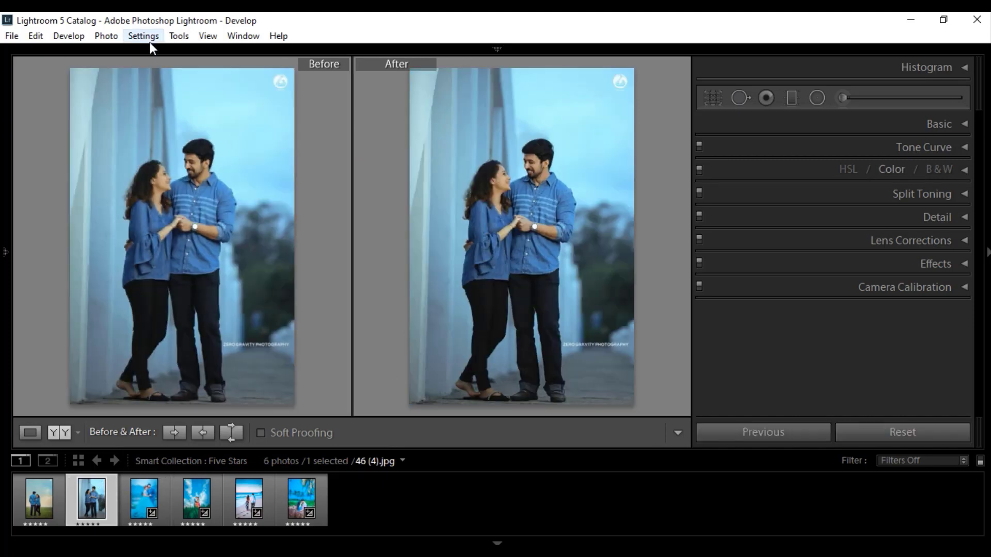
click(150, 40)
click(175, 145)
click(39, 507)
click(146, 37)
click(163, 143)
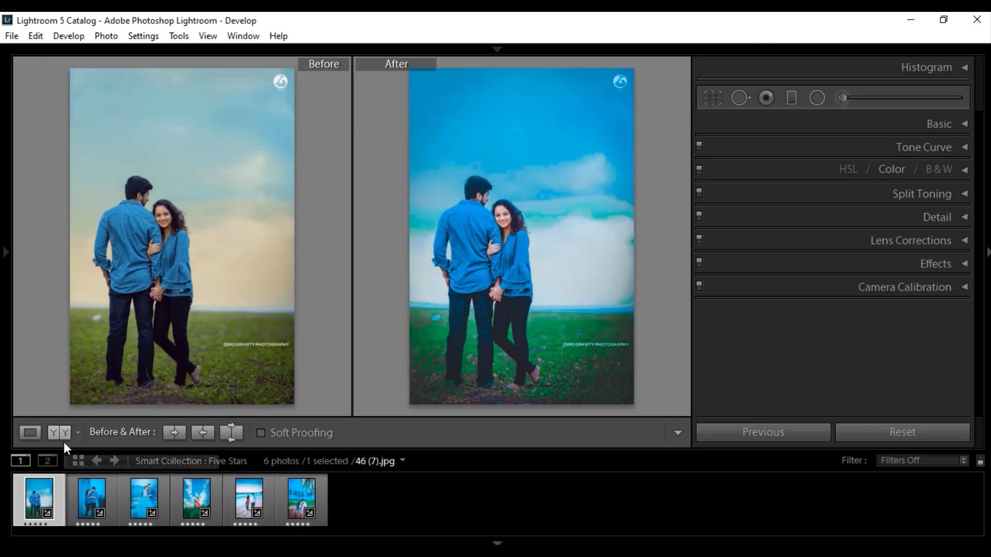
- Return to the single-photo Loupe view and review each graded photo in the filmstrip from first to last
click(29, 433)
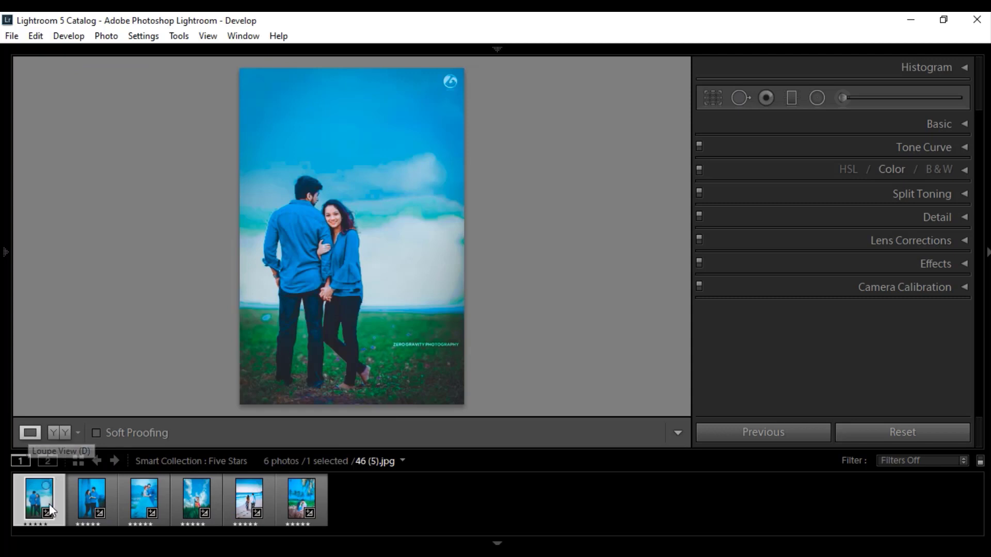
click(86, 498)
click(130, 500)
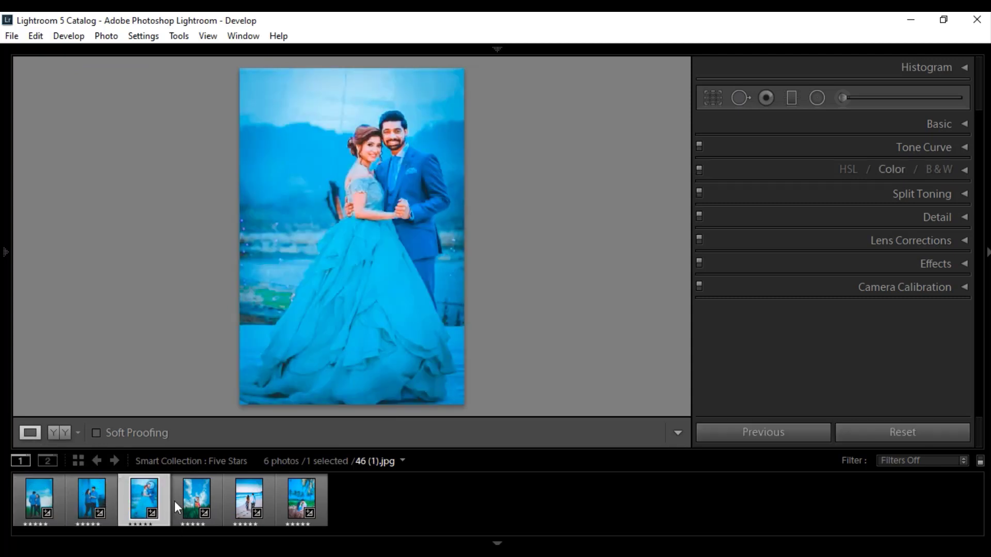
click(192, 504)
click(256, 511)
click(297, 507)
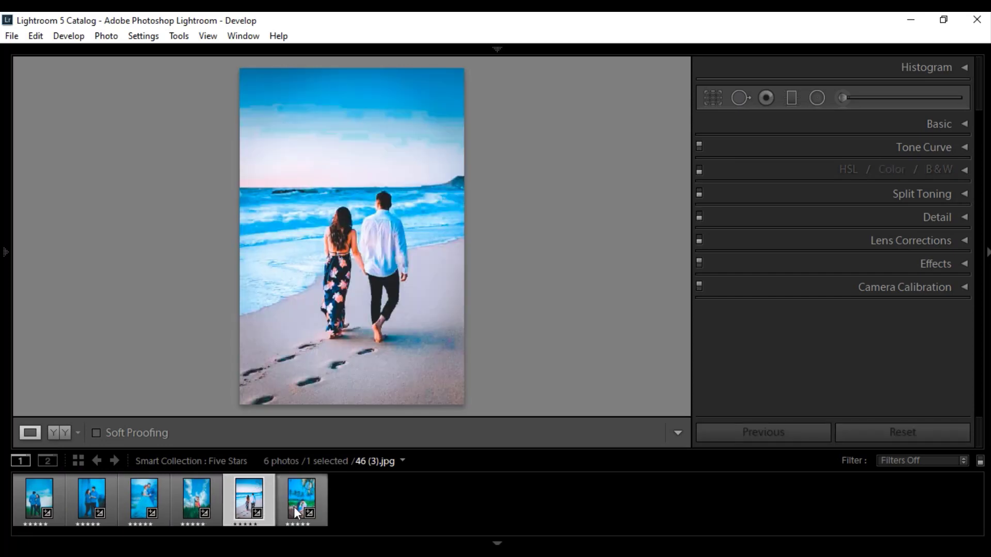